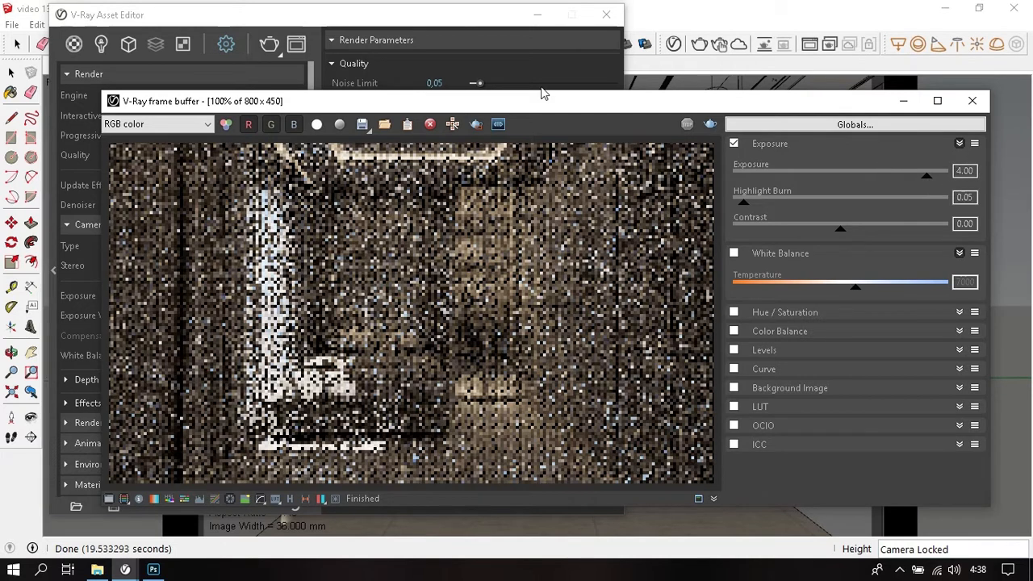
Step: Set the camera's exposure value (EV) to 10 in the V-Ray Asset Editor
left_click(440, 18)
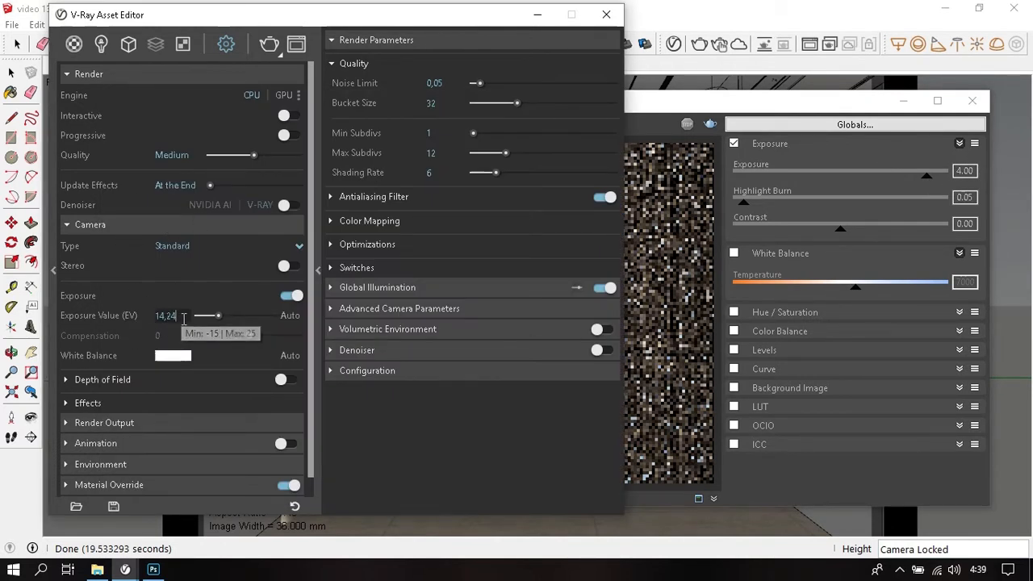
left_click_drag(176, 319, 130, 331)
type("10")
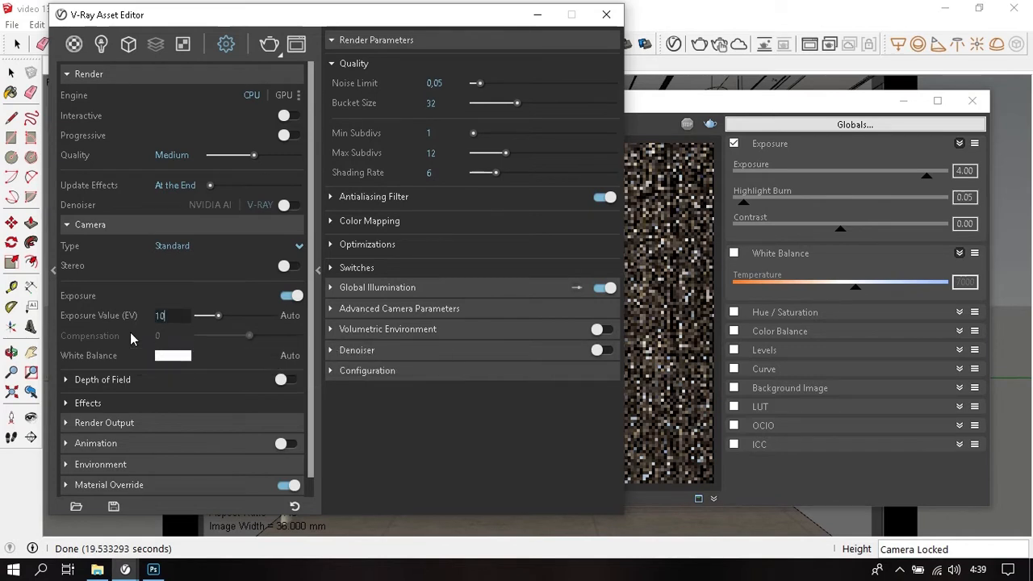
key("Return")
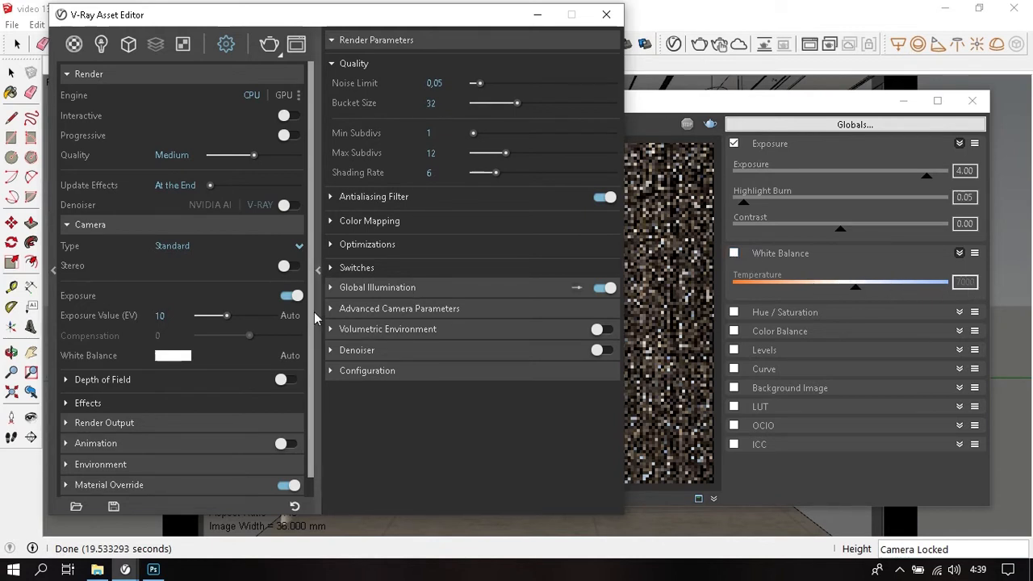
Step: Inspect the color temperature of the camera's white balance in the color picker
left_click(190, 357)
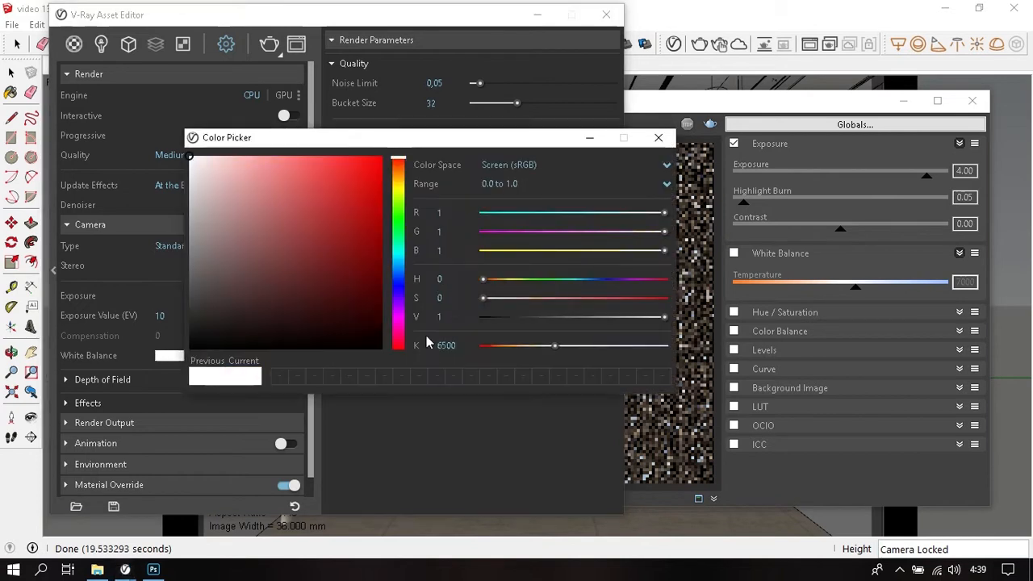
left_click(448, 345)
left_click(659, 137)
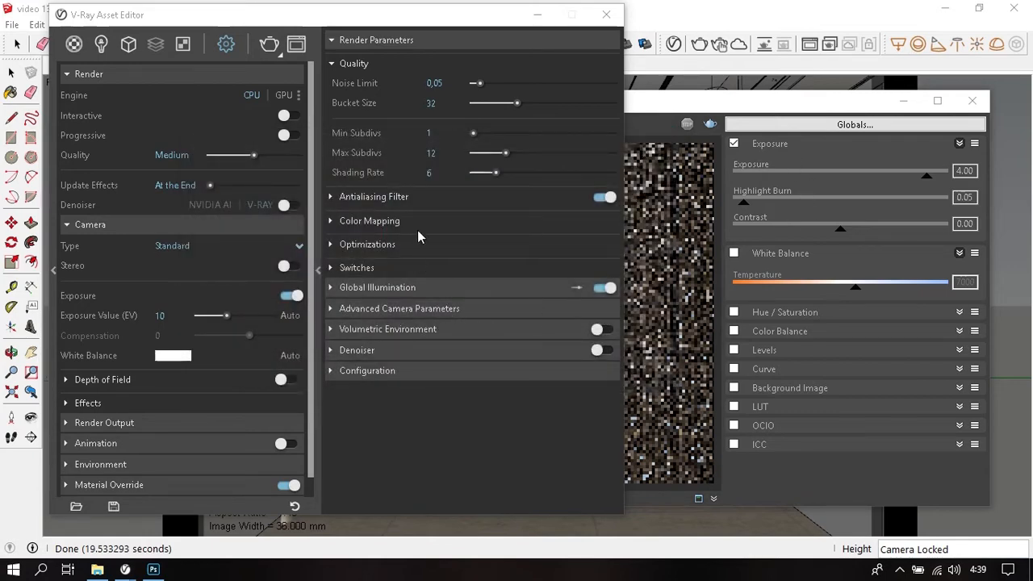
Step: Review the antialiasing filter and color mapping settings in the render parameters
left_click(404, 197)
left_click(403, 204)
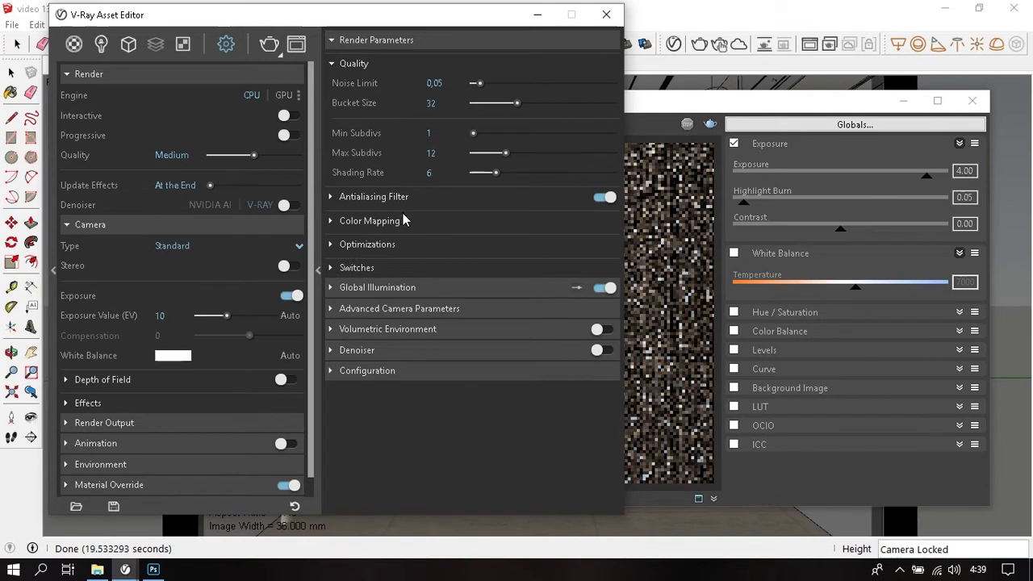
left_click(403, 217)
left_click_drag(478, 260, 480, 264)
left_click(364, 218)
Step: Close the V-Ray frame buffer and raise the render quality to High
left_click(974, 101)
left_click(974, 102)
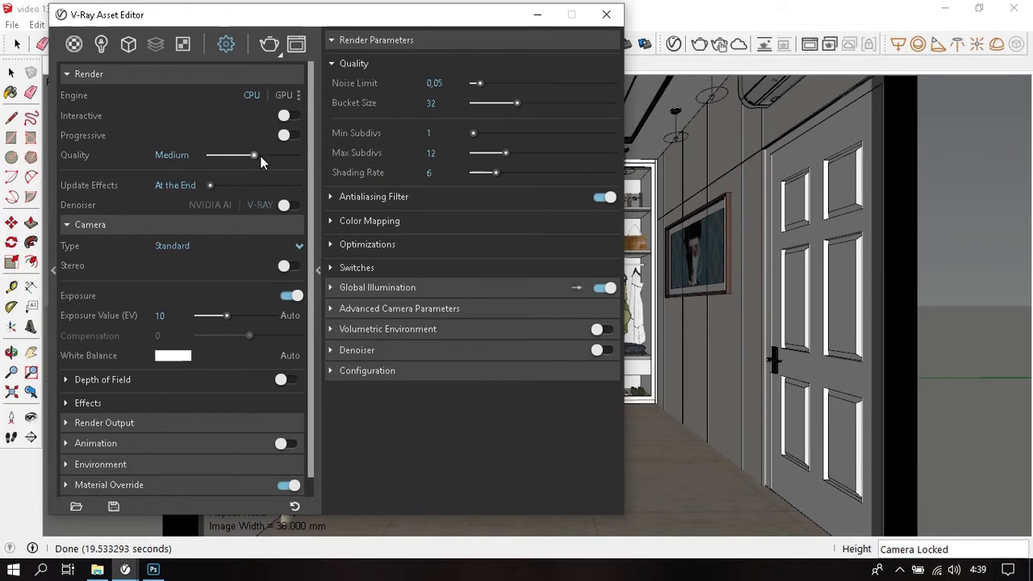
left_click_drag(260, 157, 268, 158)
Step: Set the global illumination primary rays to Irradiance map
left_click(405, 289)
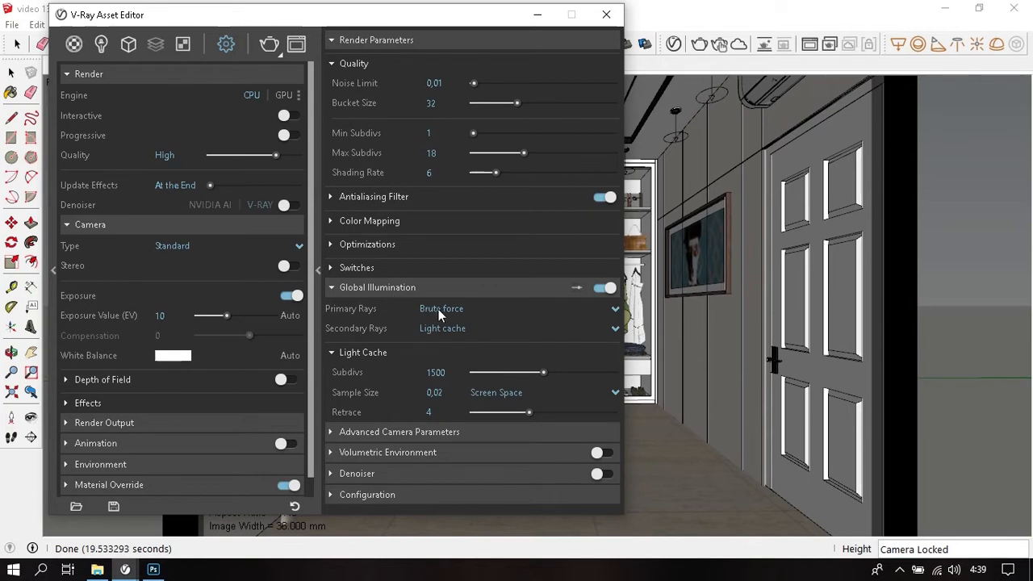
left_click(450, 328)
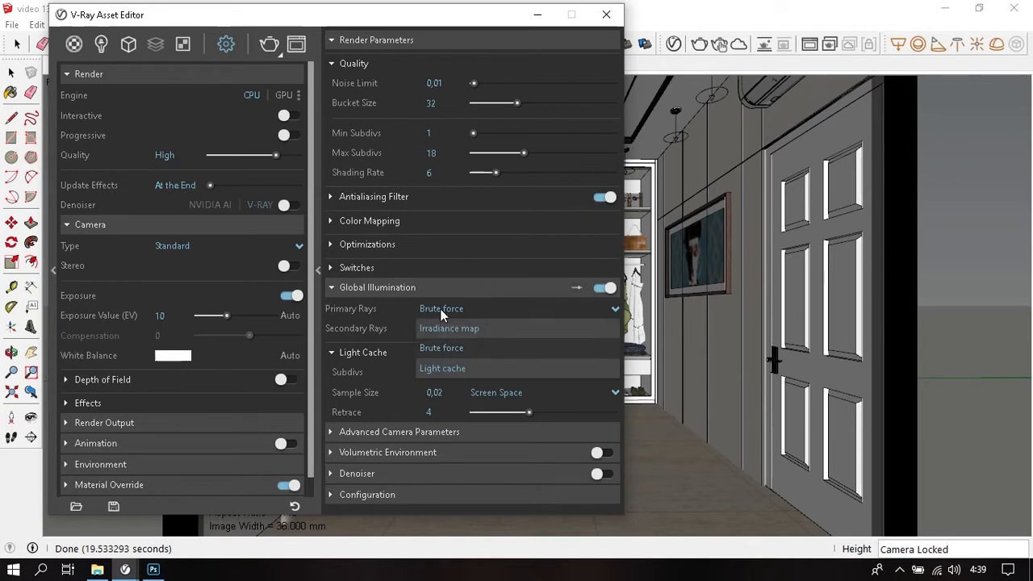
left_click(455, 327)
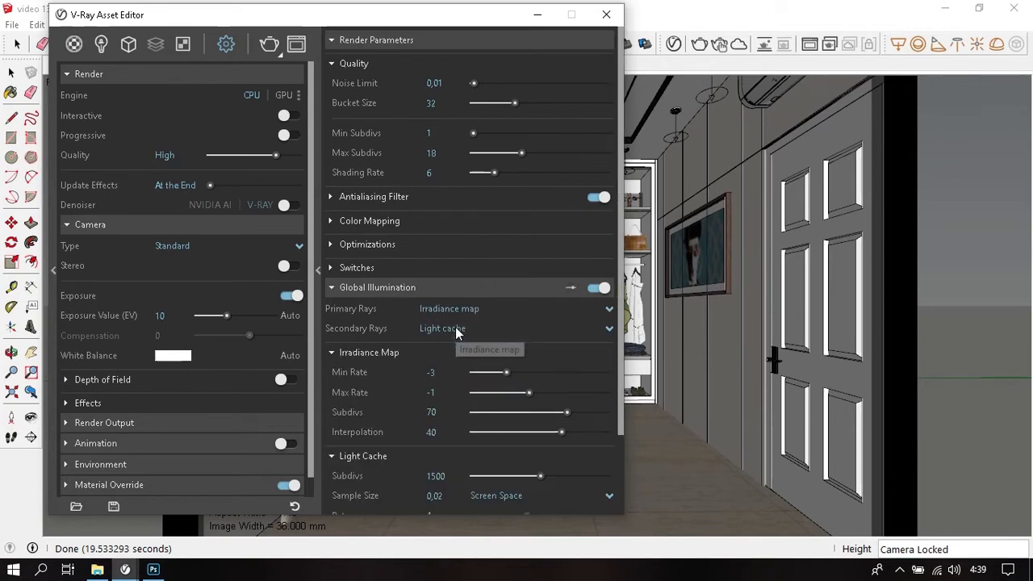
Step: Set the irradiance map's Min Rate to -4 and Max Rate to -2
left_click(451, 371)
key("BackSpace")
type("4")
left_click(460, 390)
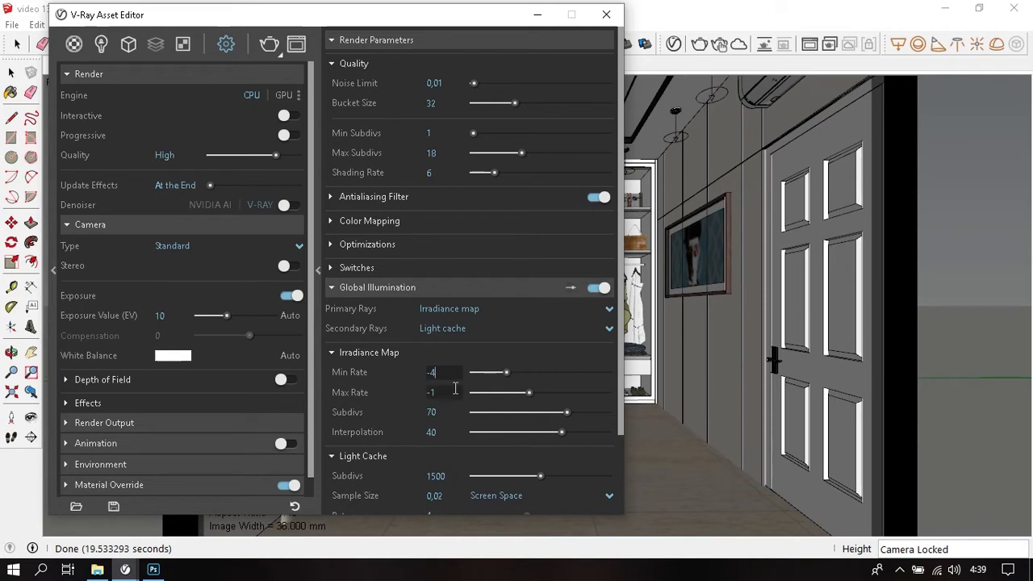
key("BackSpace")
type("2")
key("Return")
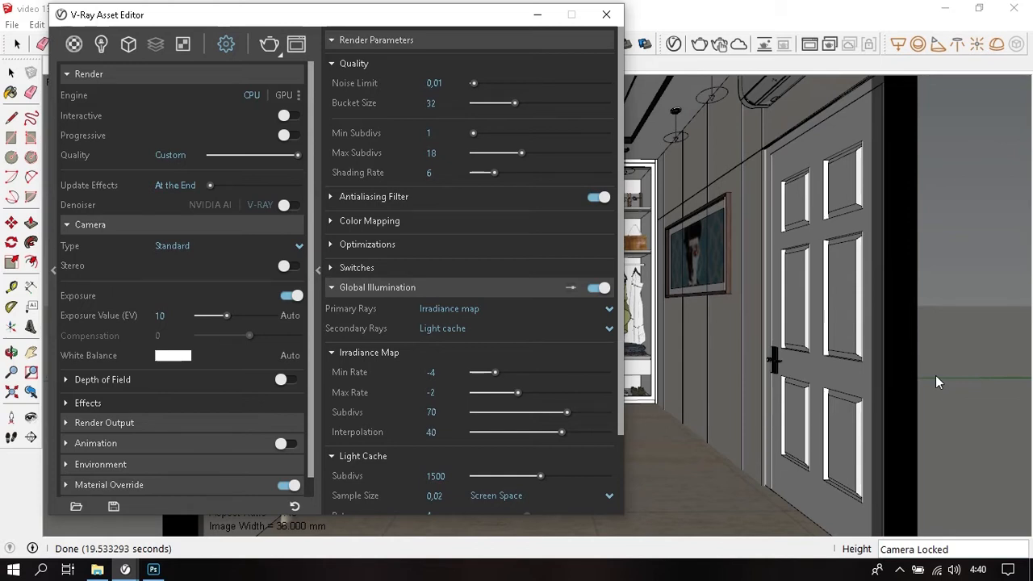
Step: Check the image size and aspect ratio in the render output settings
left_click(177, 420)
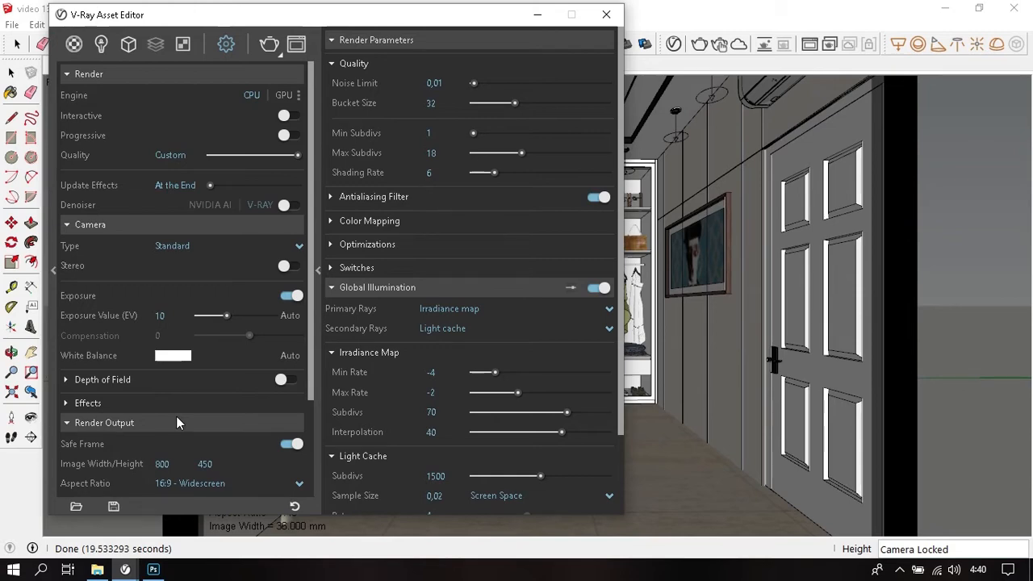
left_click(177, 419)
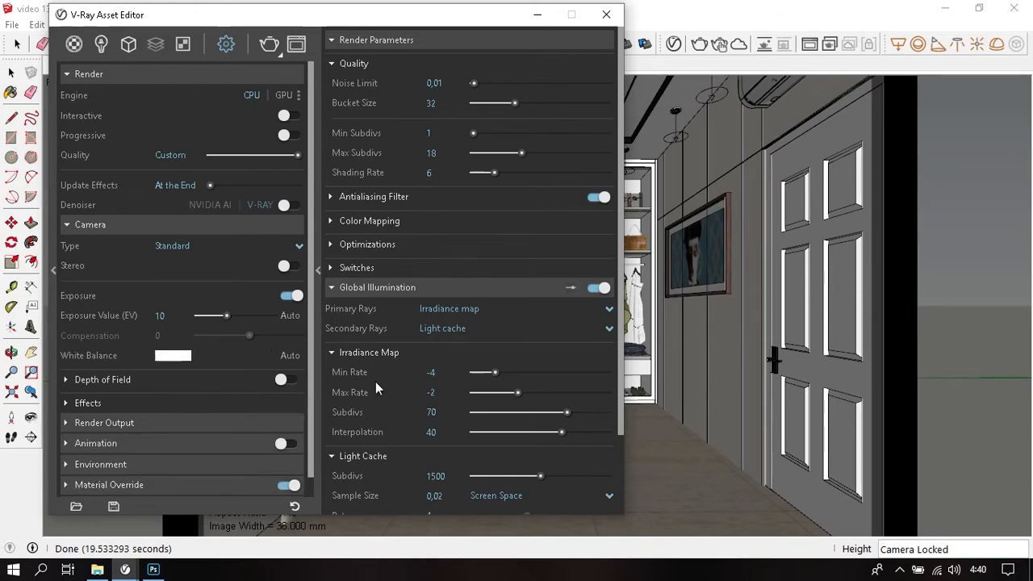
mouse_move(384, 372)
Step: Open edit.jpg in Photoshop and duplicate its Background layer
left_click(153, 570)
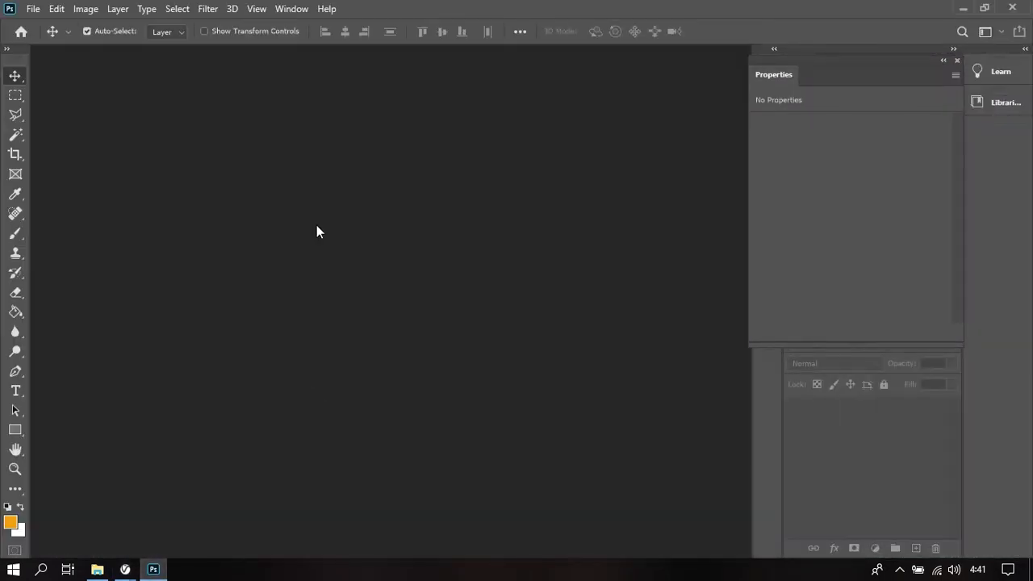
key("ctrl")
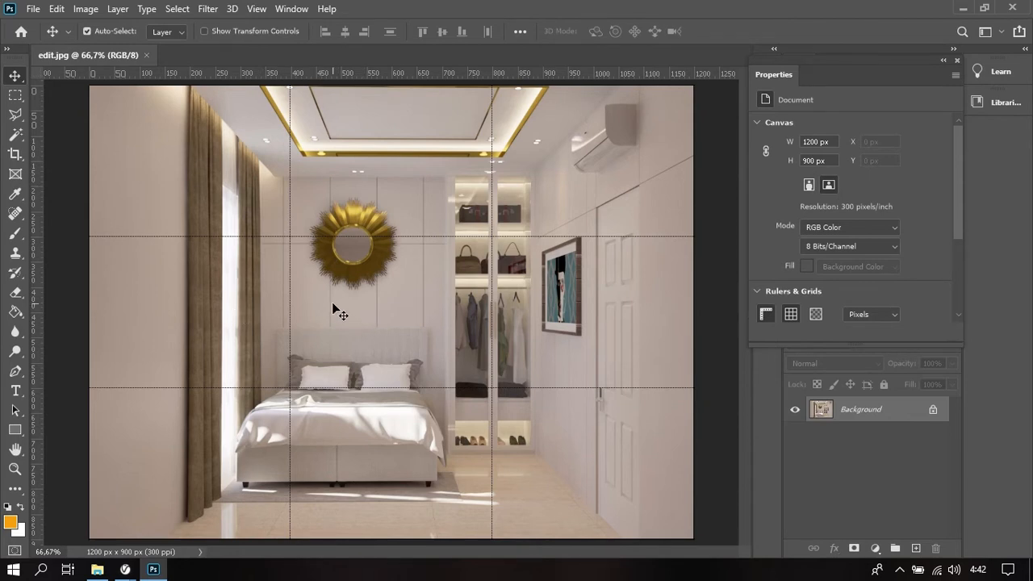
right_click(860, 408)
left_click(929, 255)
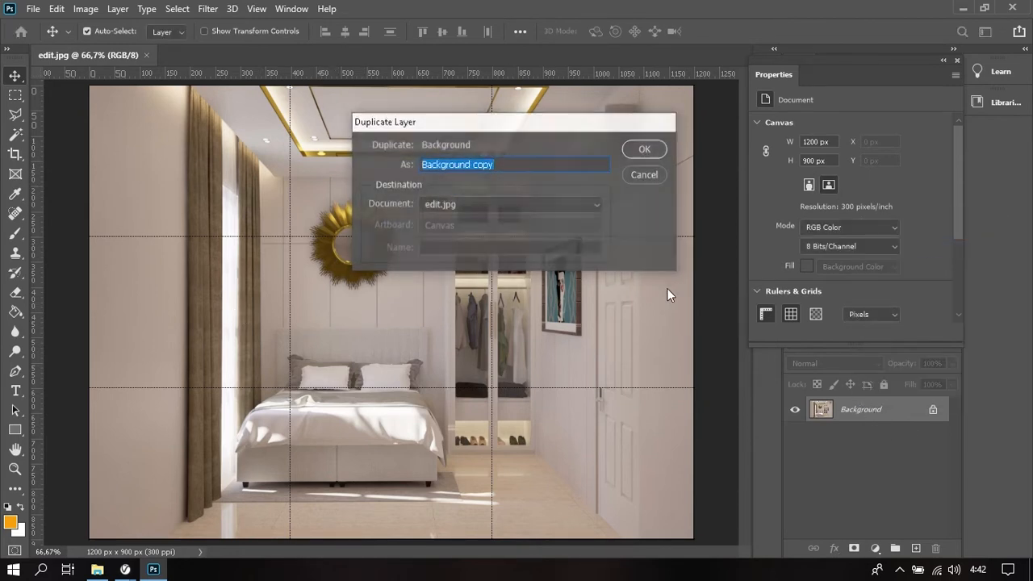
key("Return")
right_click(853, 410)
left_click(476, 231)
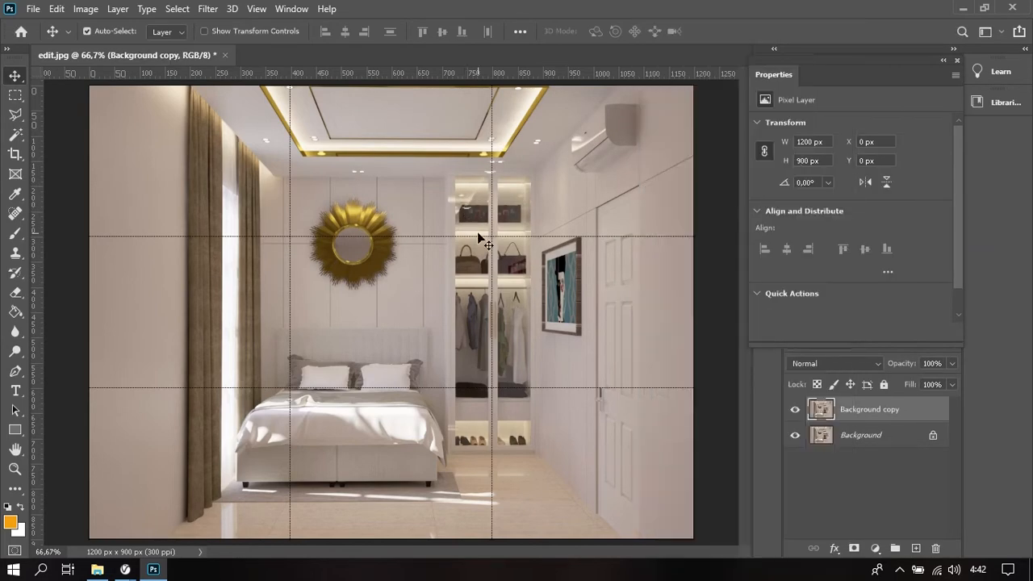
Step: Scale the duplicated layer proportionally to about 51% (611 × 458 px), keeping its lower-left corner fixed on the canvas
key("ctrl+t")
left_click_drag(692, 92, 384, 299)
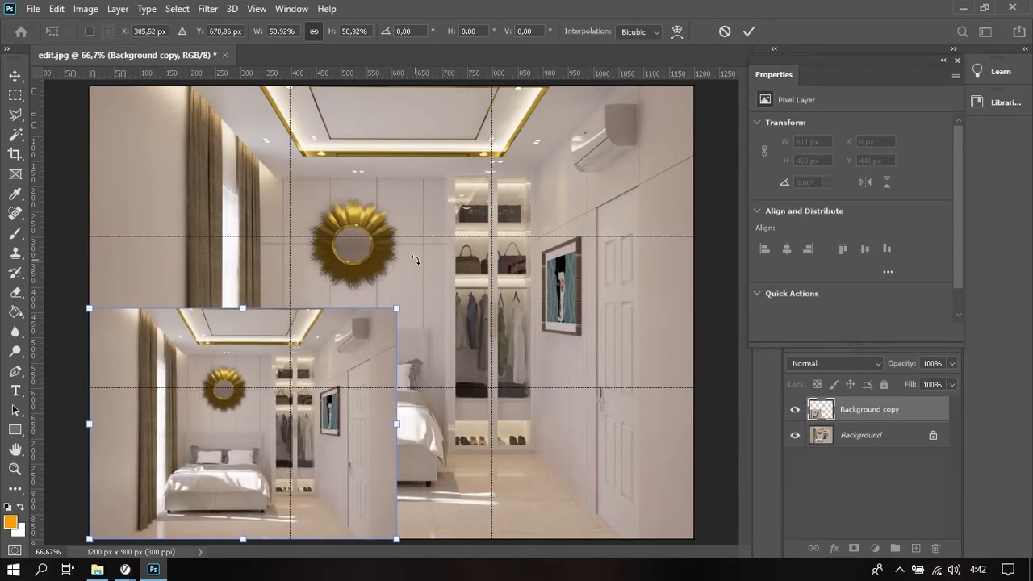
key("Return")
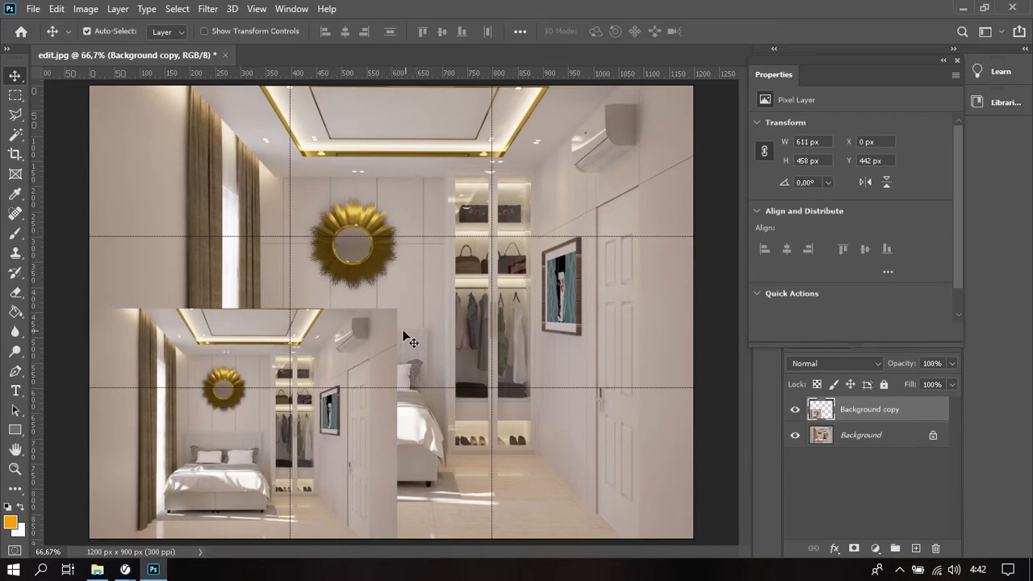
Step: Try to enlarge the half-size copy to about 198% so it covers the full canvas
key("ctrl+t")
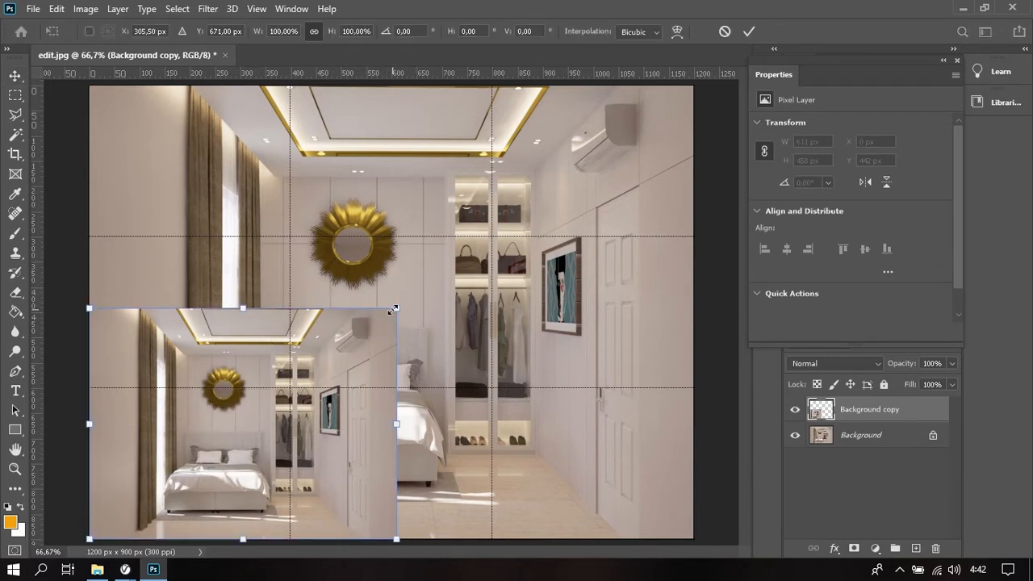
left_click_drag(394, 310, 698, 83)
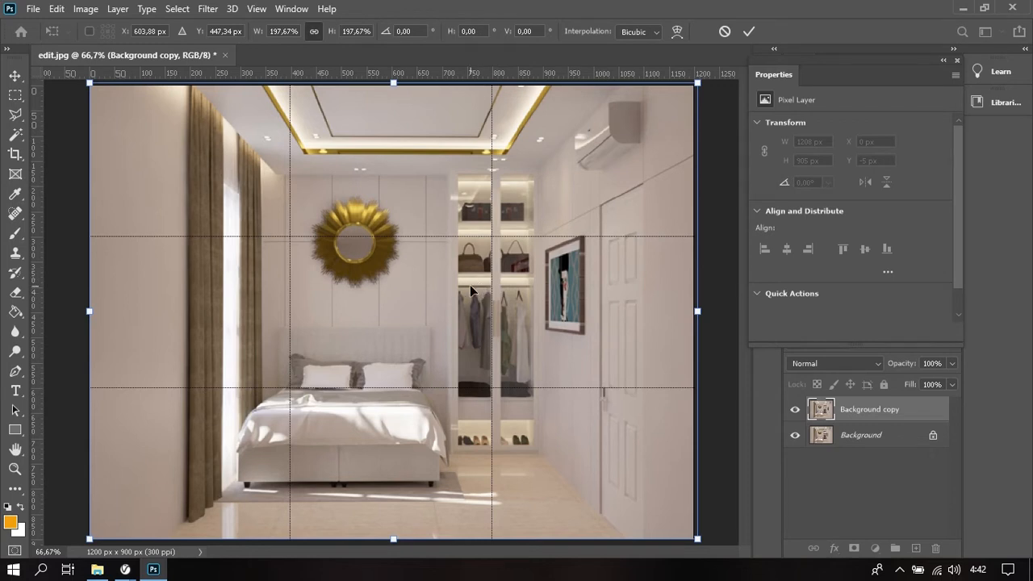
key("Escape")
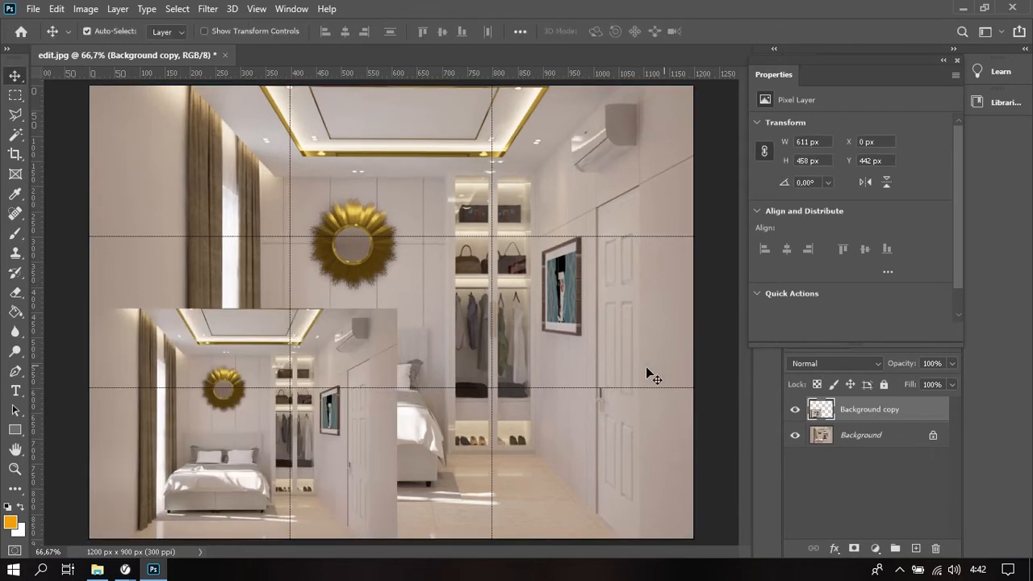
Step: Switch to the V-Ray Asset Editor to examine the irradiance map rates, and return to Photoshop
mouse_move(126, 570)
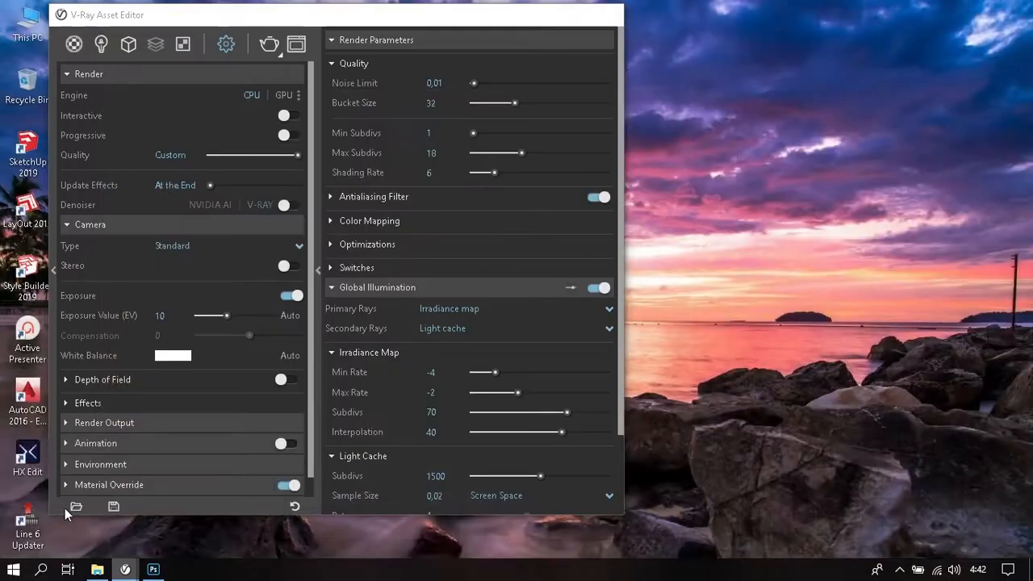
left_click(57, 505)
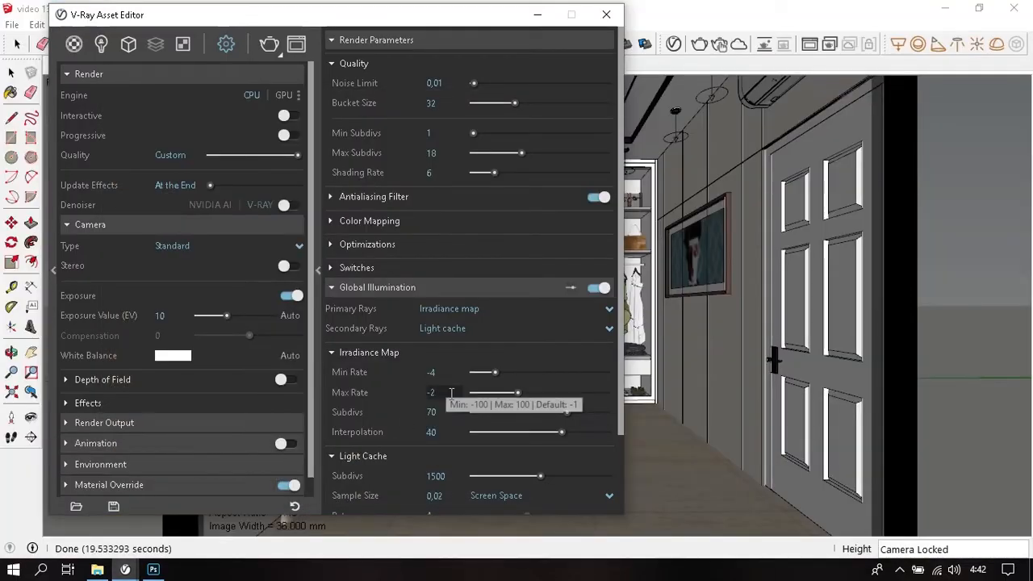
key("alt+Tab")
key("Tab")
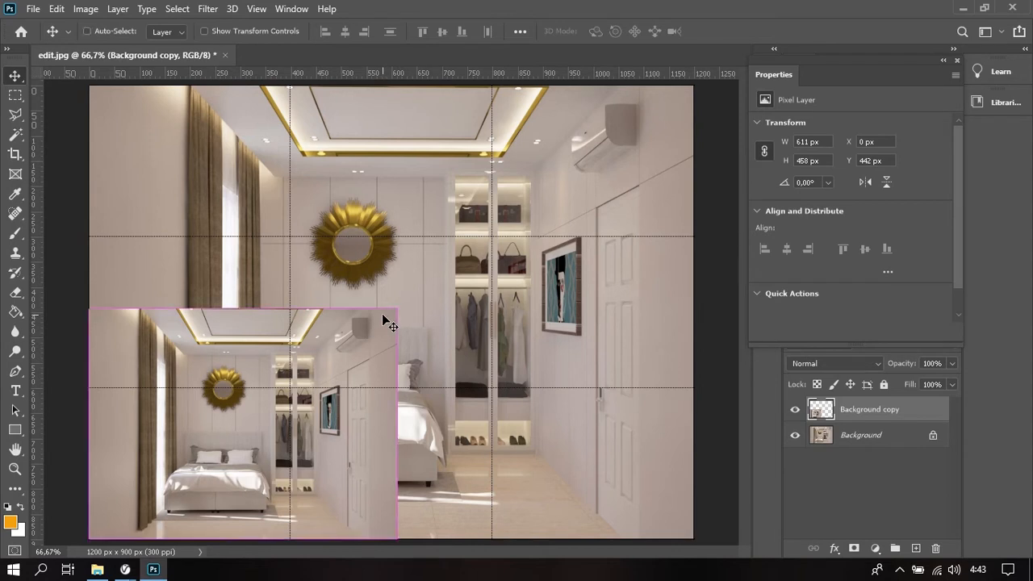
Step: Duplicate the half-size layer and scale the new copy to about 290 × 217 px in the canvas's lower-left corner
key("ctrl+t")
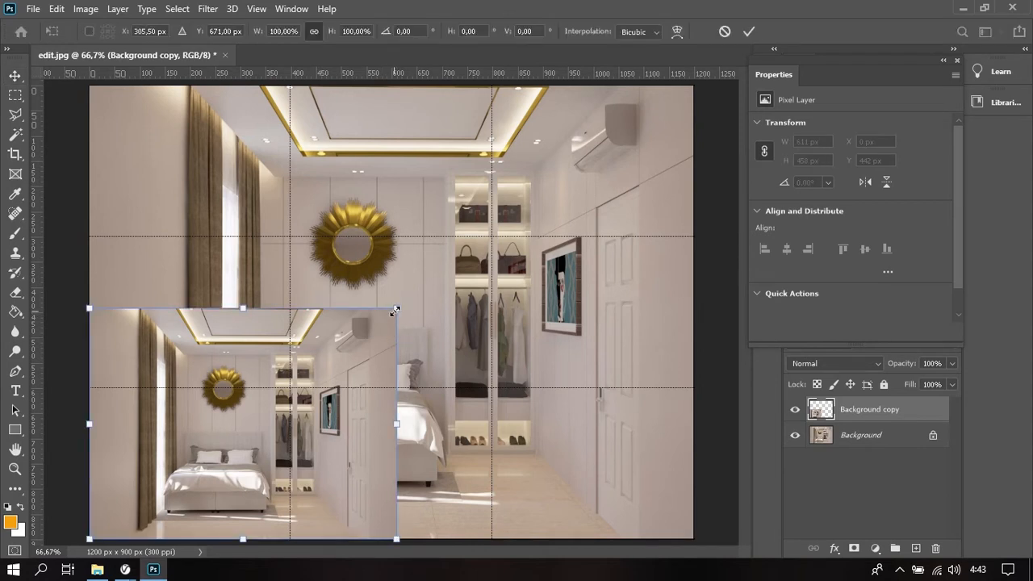
left_click(858, 410)
key("ctrl+j")
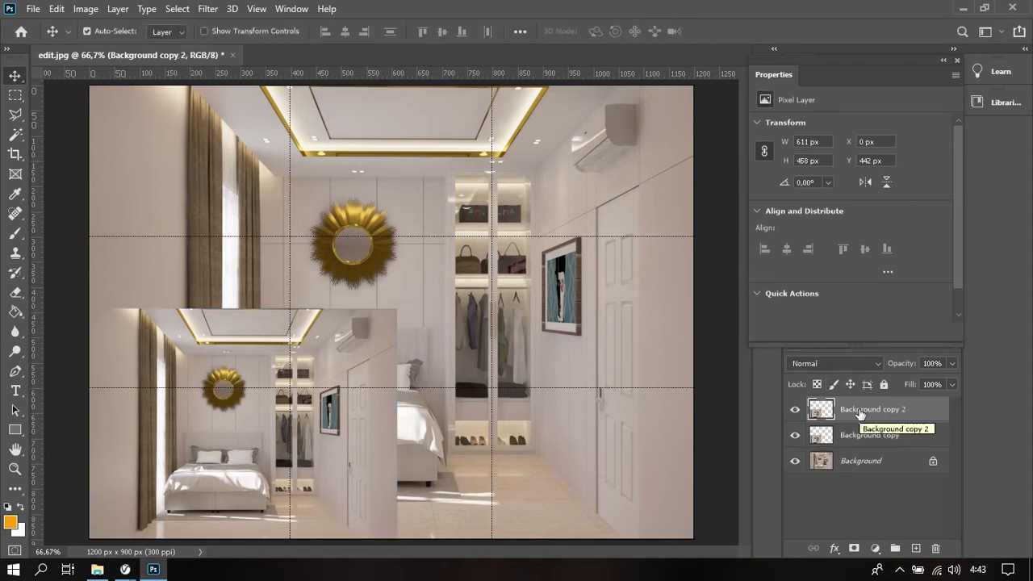
key("ctrl+t")
left_click_drag(396, 309, 239, 434)
key("Return")
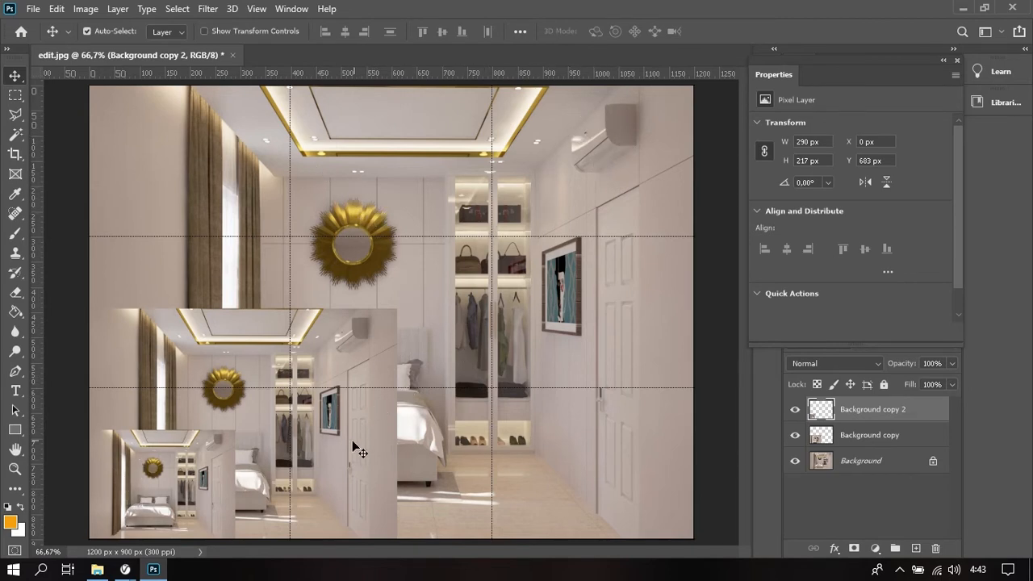
Step: Try to enlarge the 290 × 217 px copy to about 421% so it covers the full canvas
key("ctrl+t")
left_click_drag(234, 429, 703, 83)
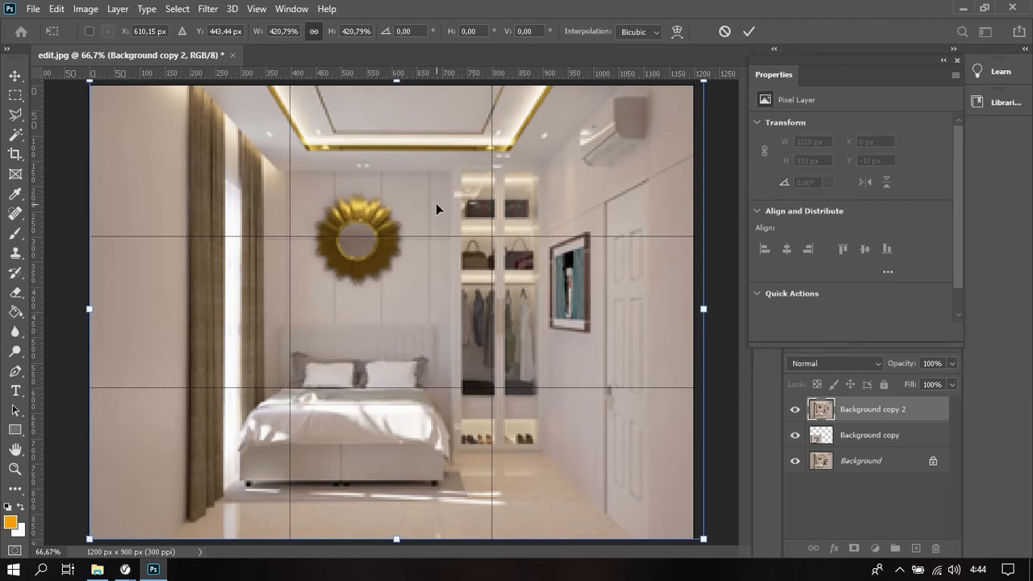
key("Return")
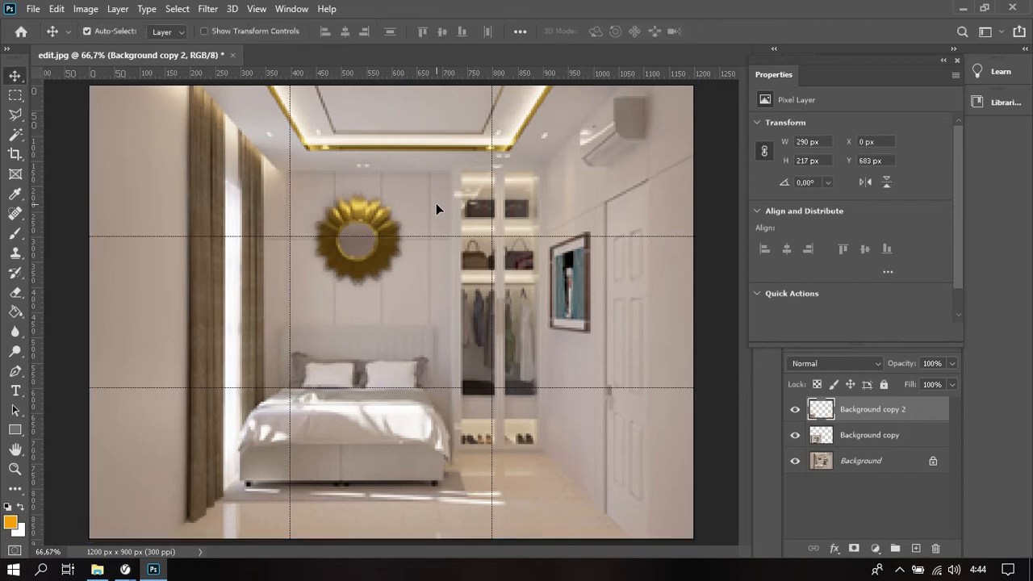
Step: Duplicate the smallest layer, scale the new copy to about 137 × 102 px, and try enlarging it to about 944%
key("ctrl+alt+shift+t")
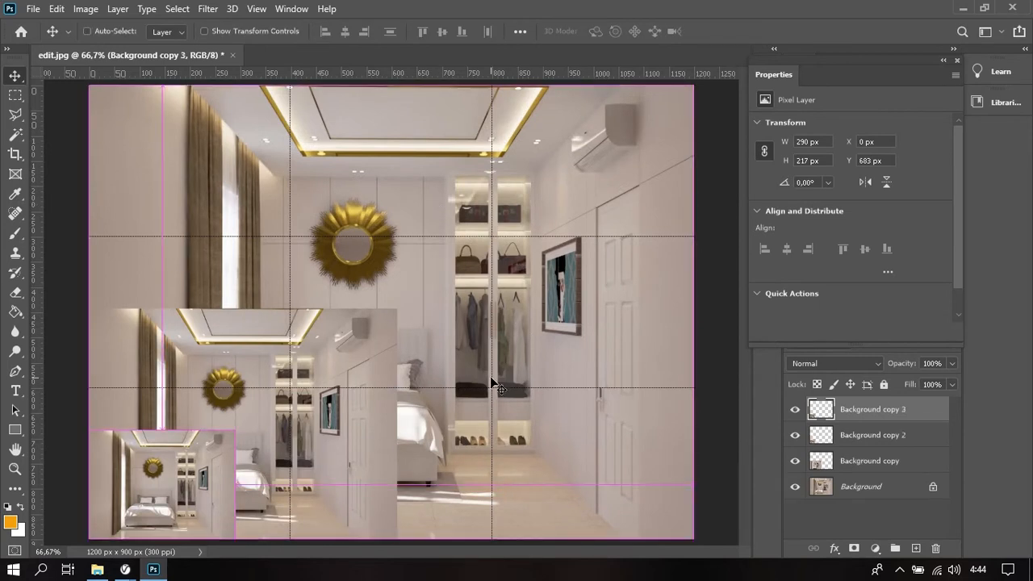
key("ctrl+t")
left_click_drag(236, 433, 776, 92)
key("Return")
key("ctrl+t")
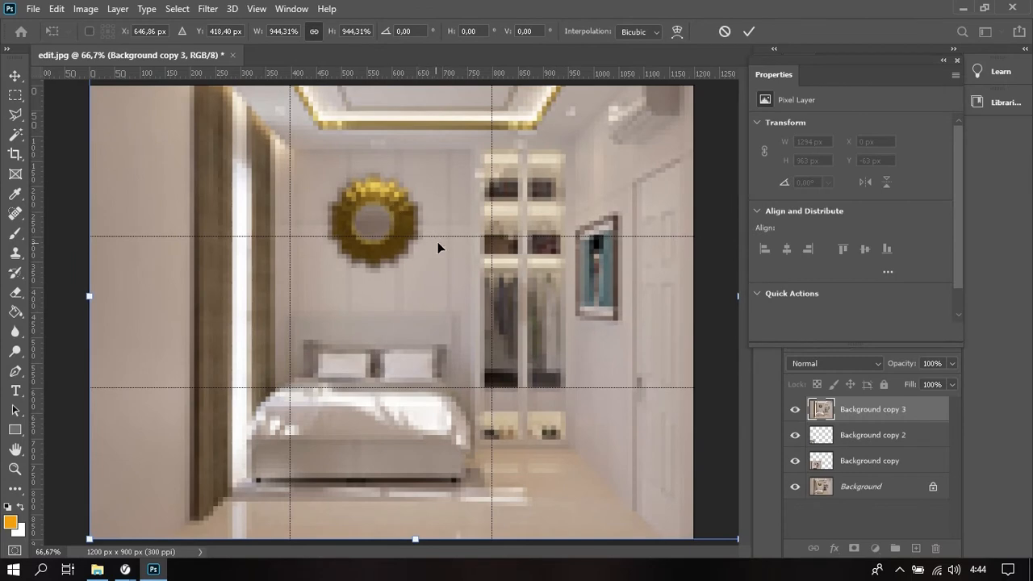
key("Return")
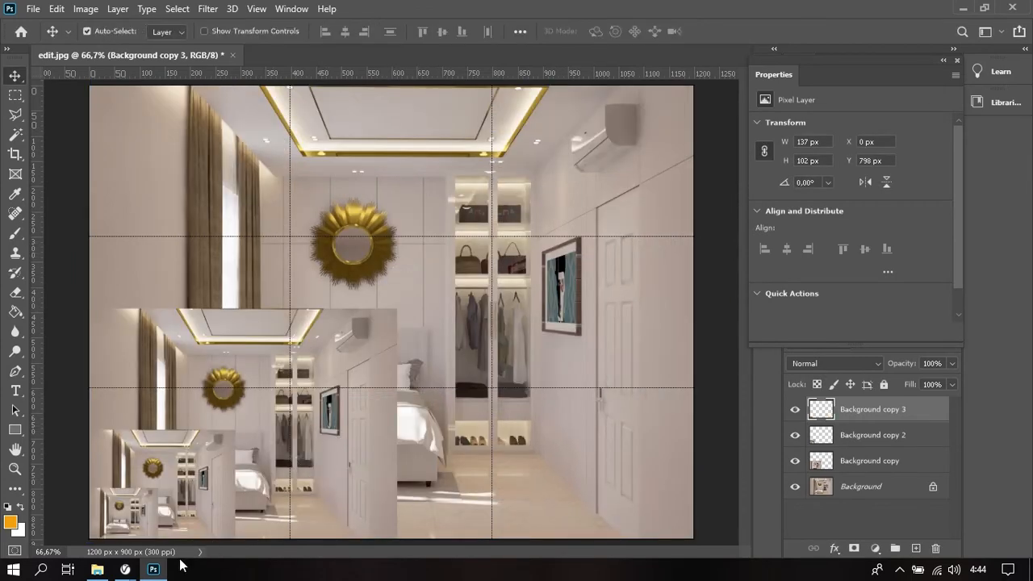
Step: Switch back to the V-Ray Asset Editor in SketchUp
mouse_move(130, 571)
left_click(82, 498)
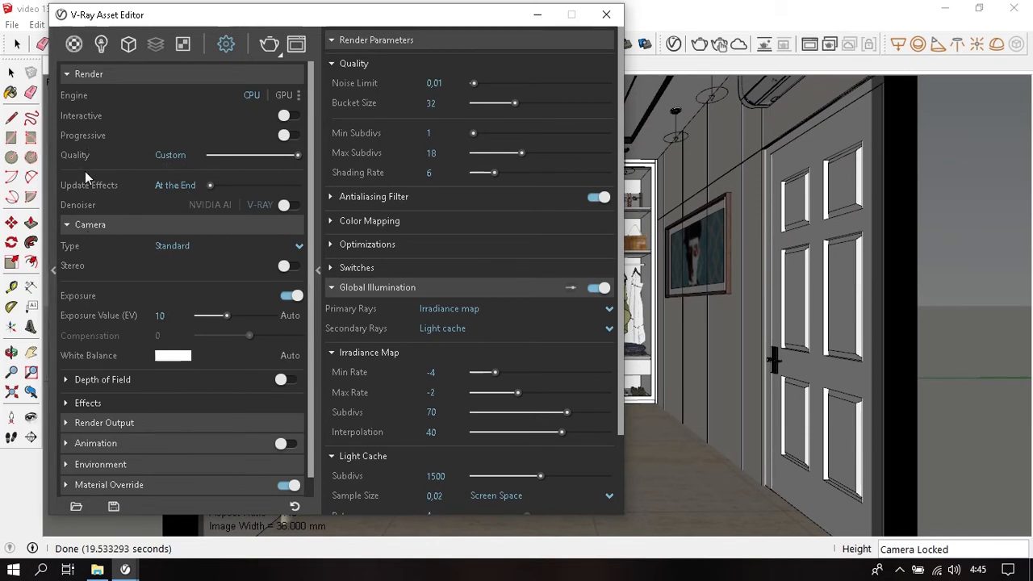
Step: Enable the V-Ray denoiser and add a Material ID Color render element
left_click(286, 205)
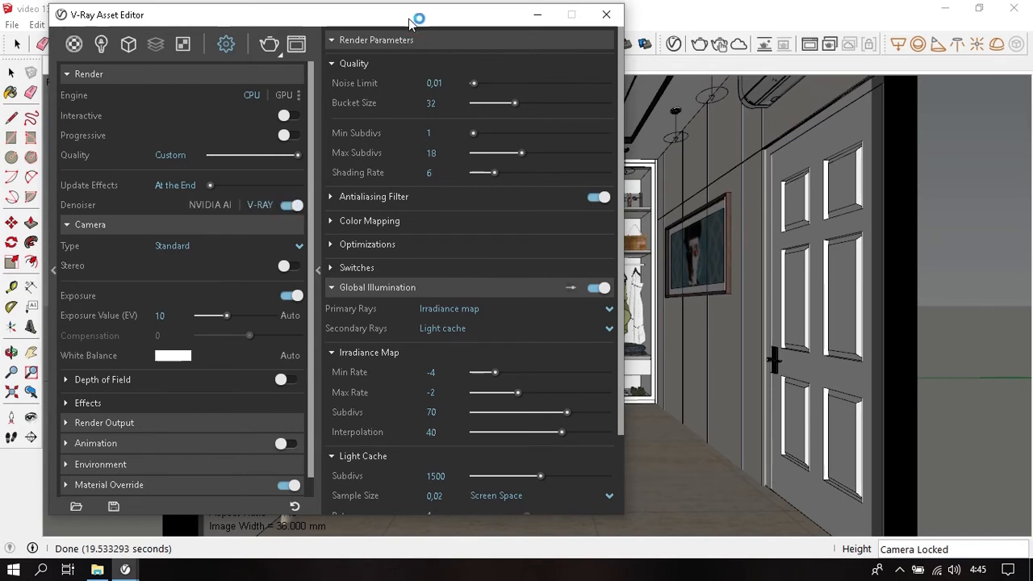
left_click_drag(415, 19, 494, 15)
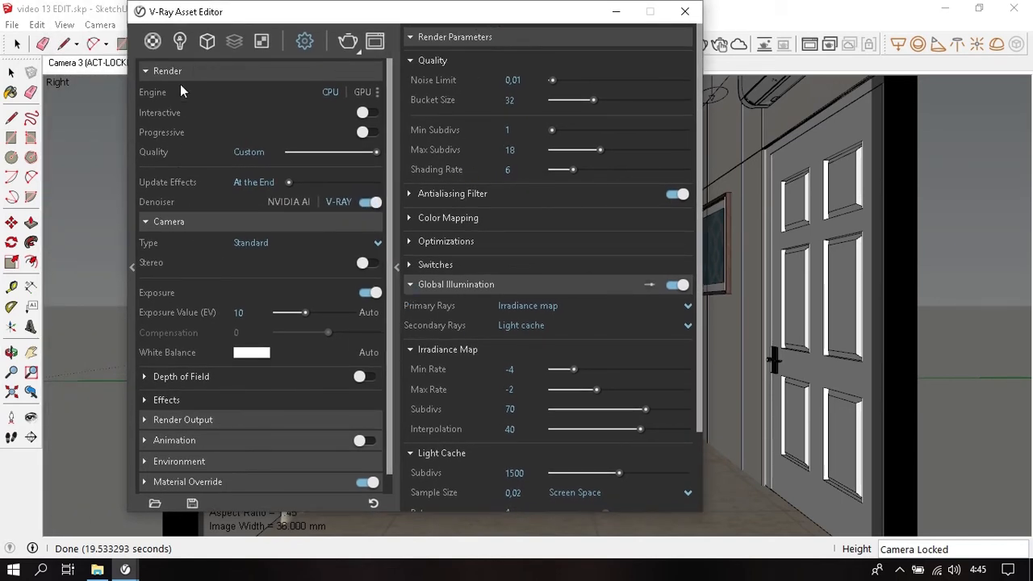
left_click(233, 42)
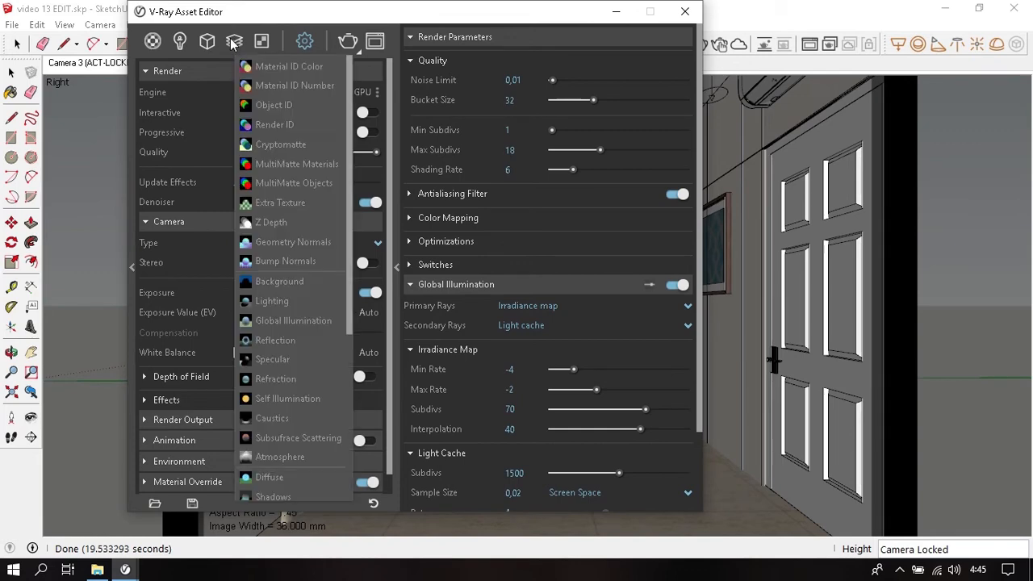
left_click(234, 43)
left_click(233, 43)
left_click(275, 67)
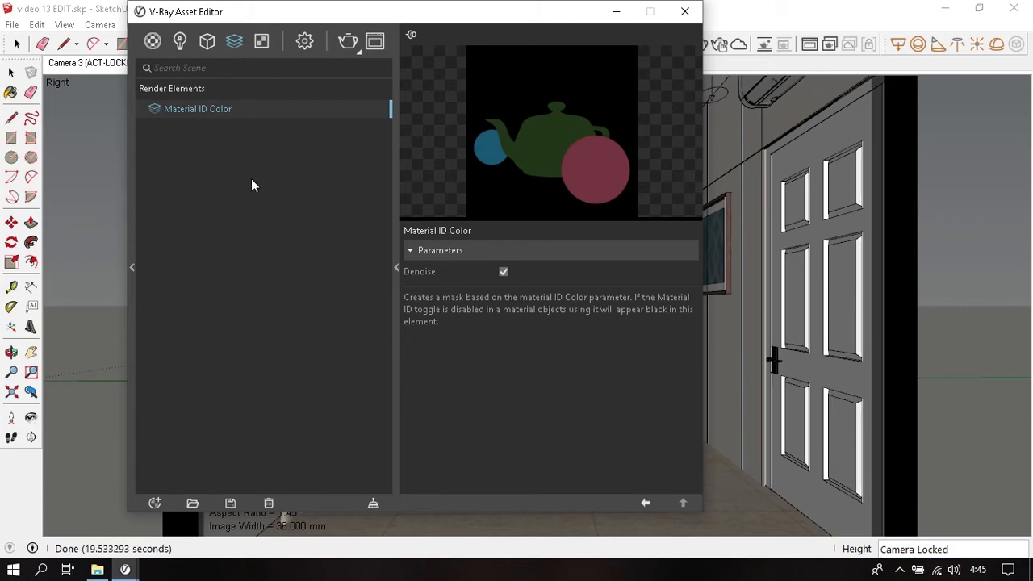
Step: Add Global Illumination and Reflection render elements with denoising enabled
left_click(234, 45)
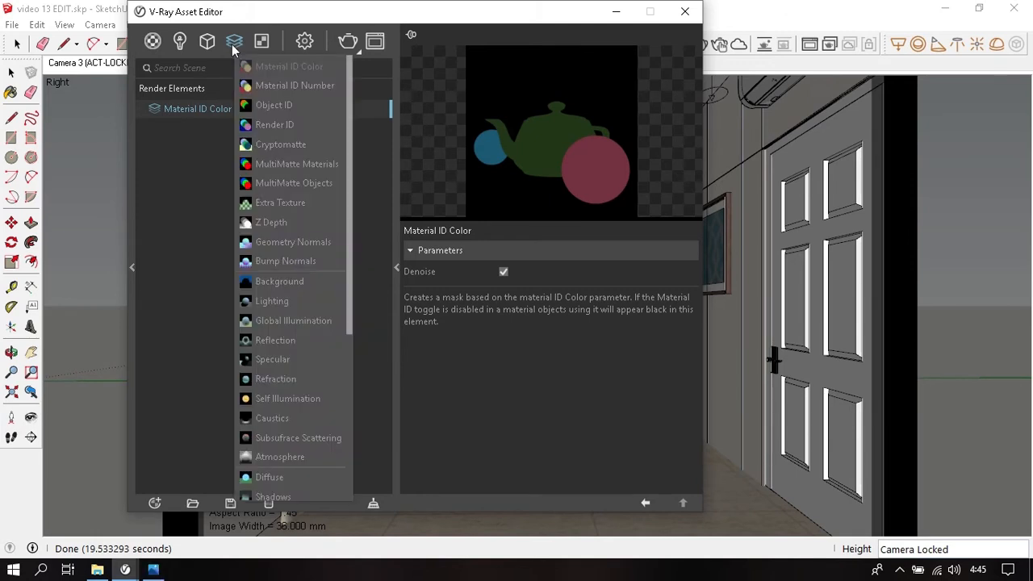
left_click(323, 319)
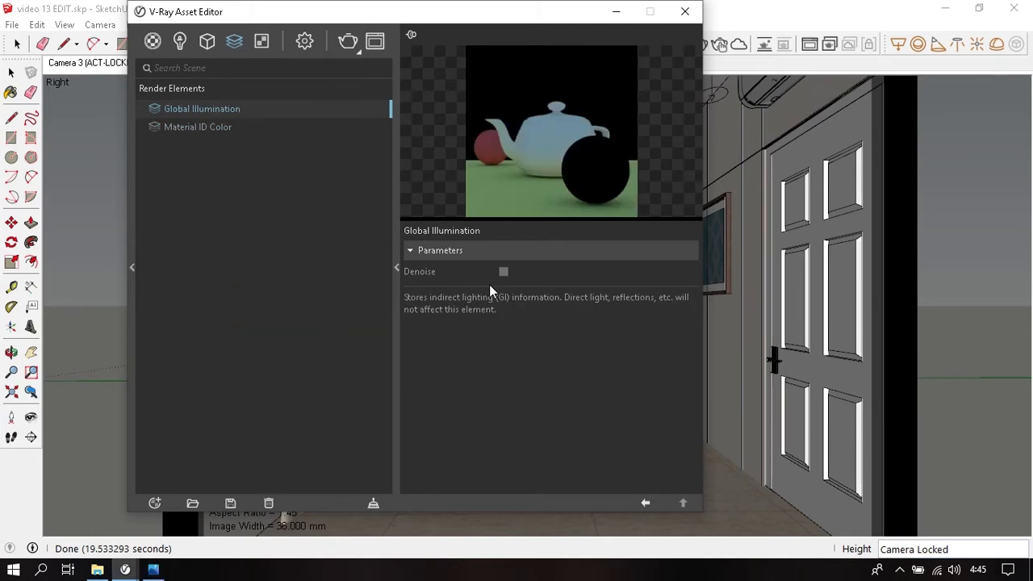
left_click(192, 126)
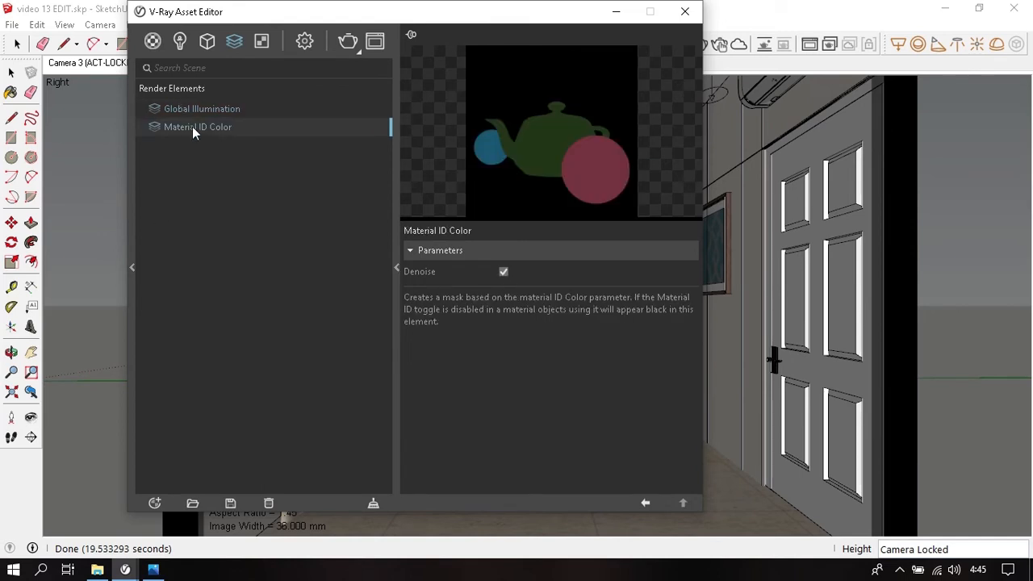
left_click(202, 111)
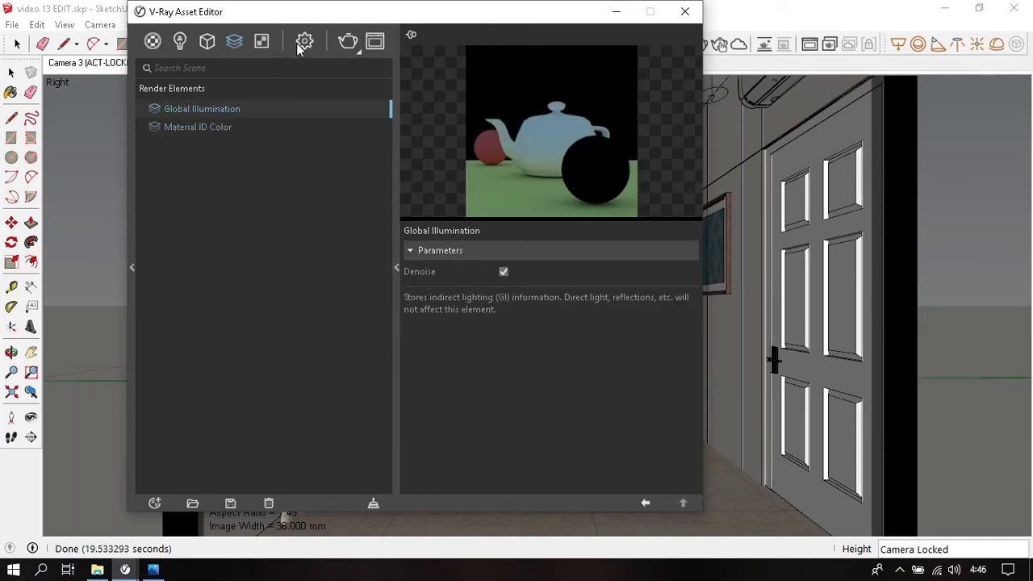
left_click(234, 42)
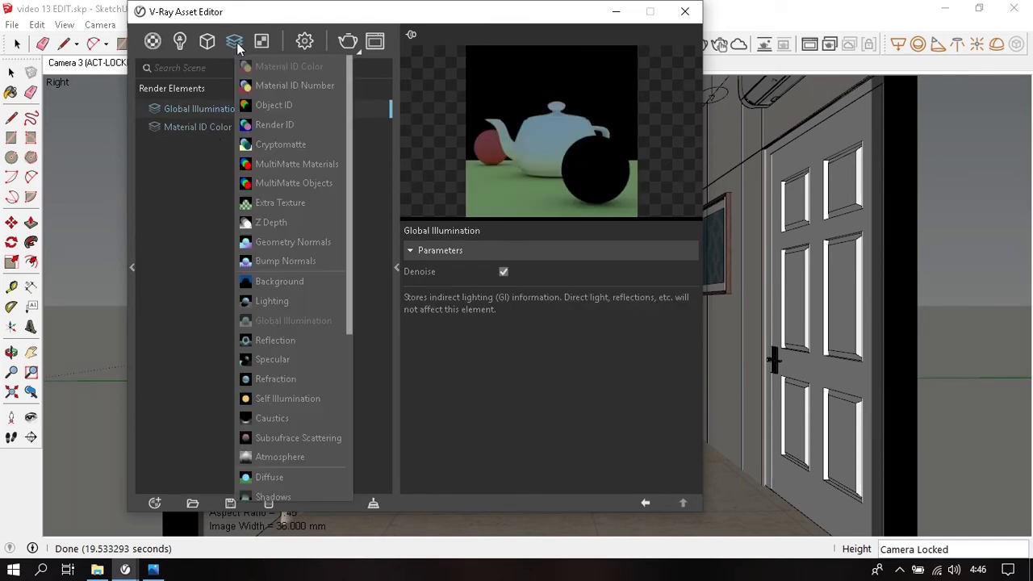
left_click(324, 340)
Step: Add Raw Reflection and Refraction render elements, and enable denoising for both
left_click(234, 42)
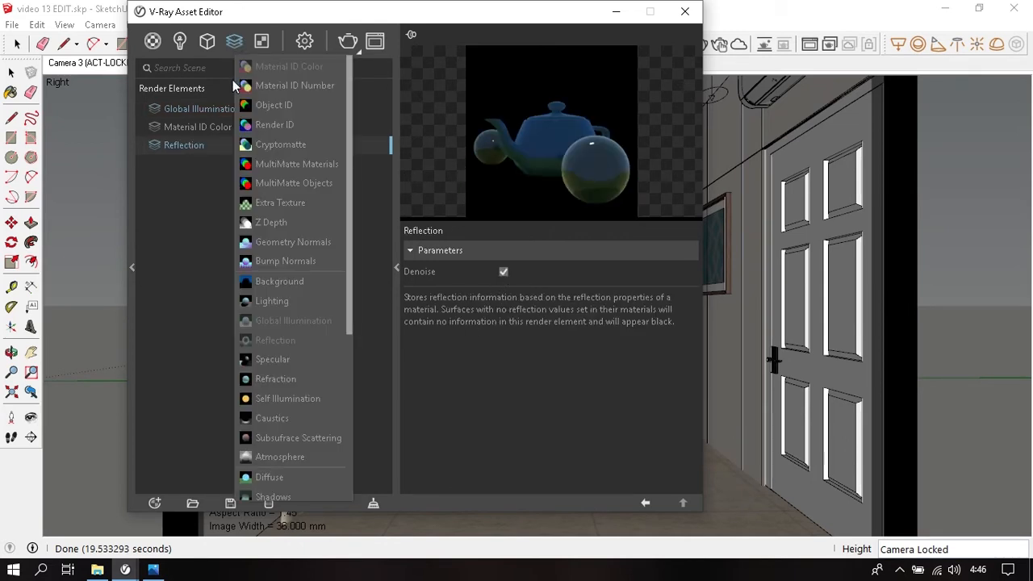
scroll(285, 334, "down", 4)
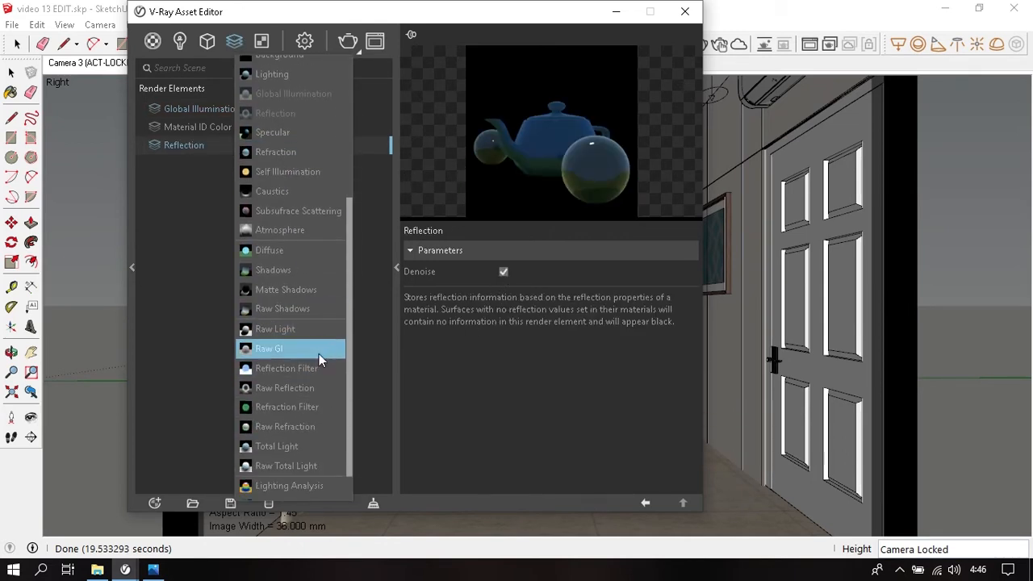
left_click(325, 389)
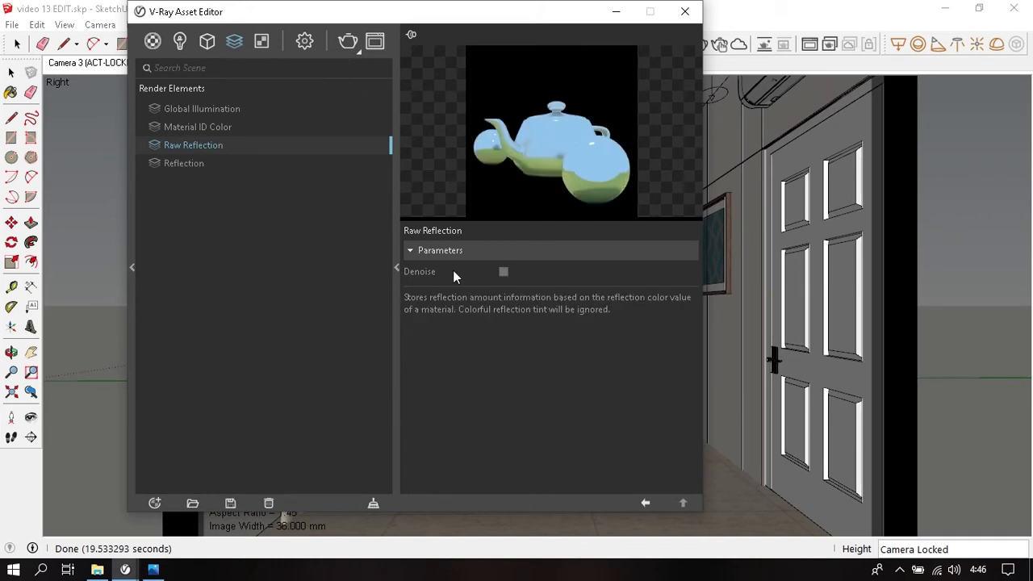
left_click(504, 272)
left_click(234, 42)
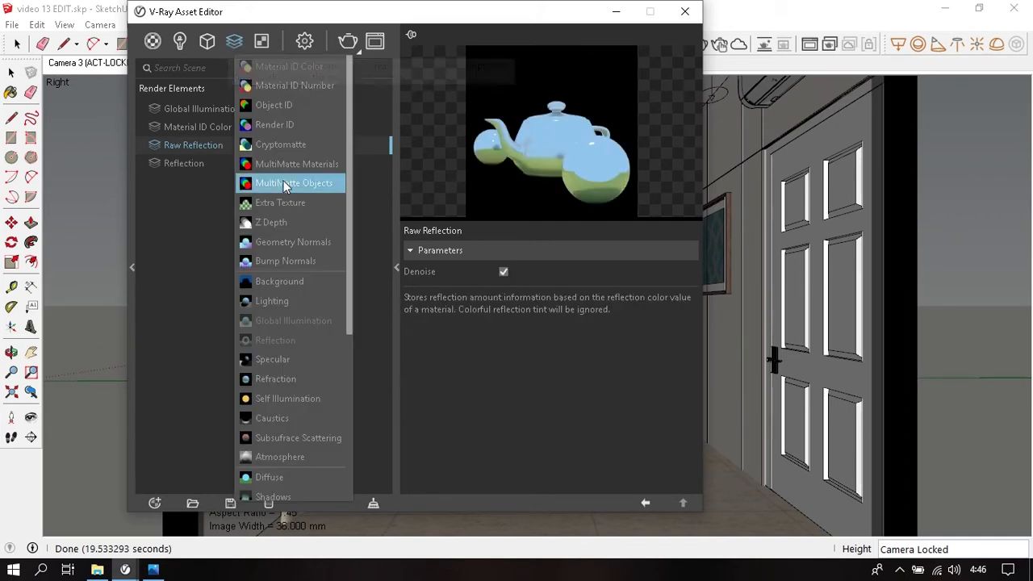
left_click(291, 379)
left_click(503, 272)
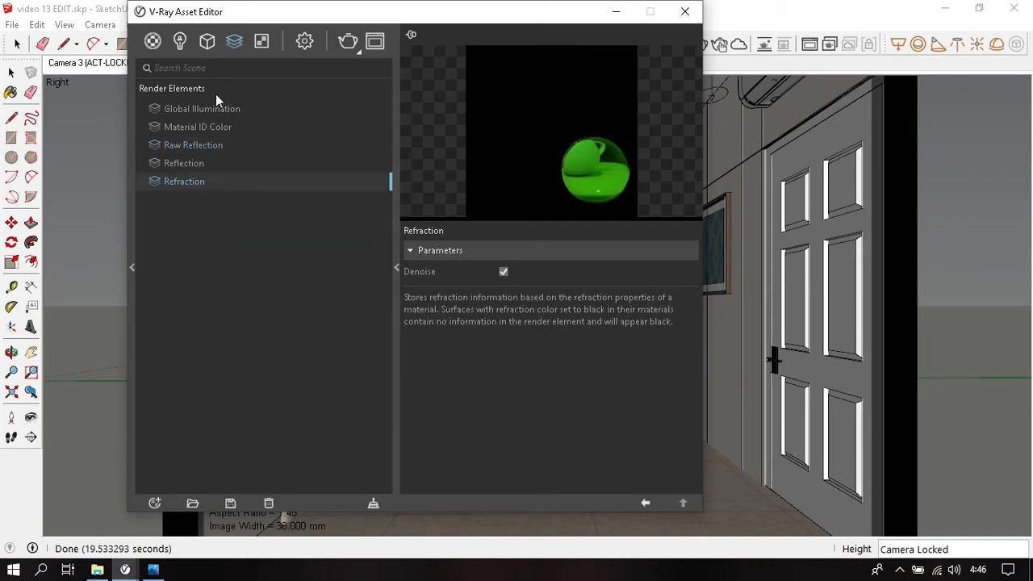
Step: Add Reflection Filter and Specular render elements with denoising enabled
left_click(234, 42)
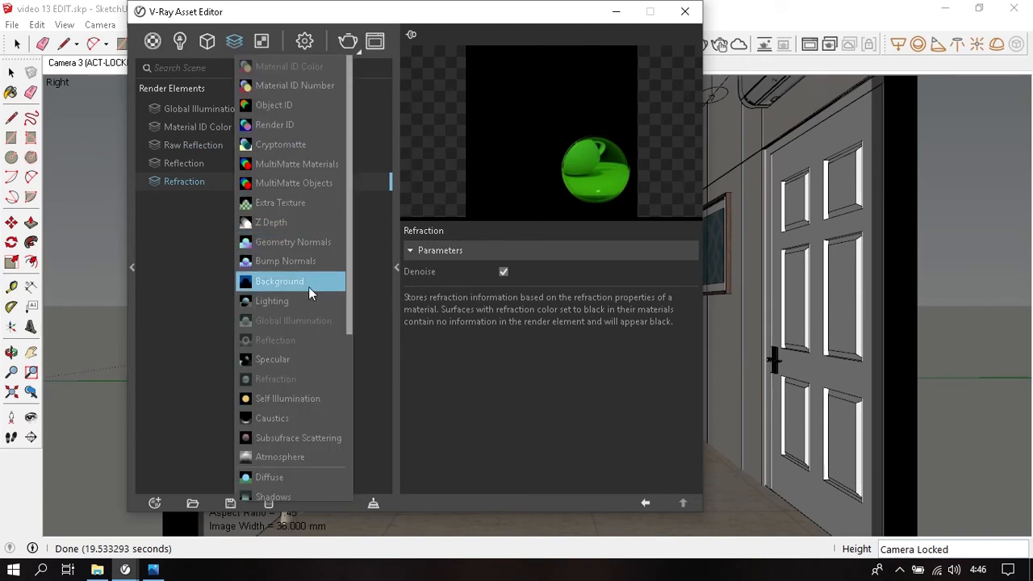
scroll(308, 288, "down", 4)
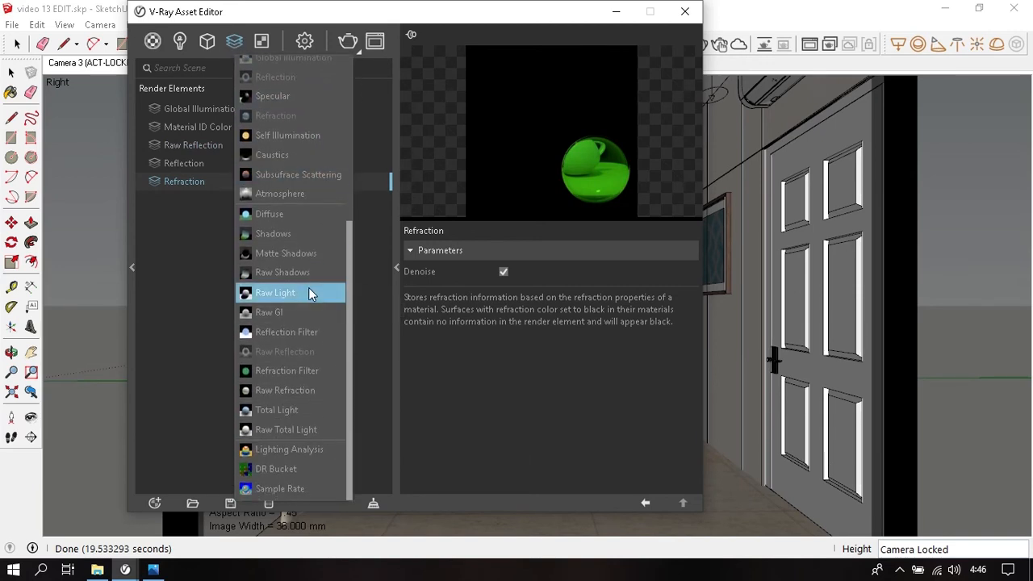
left_click(303, 335)
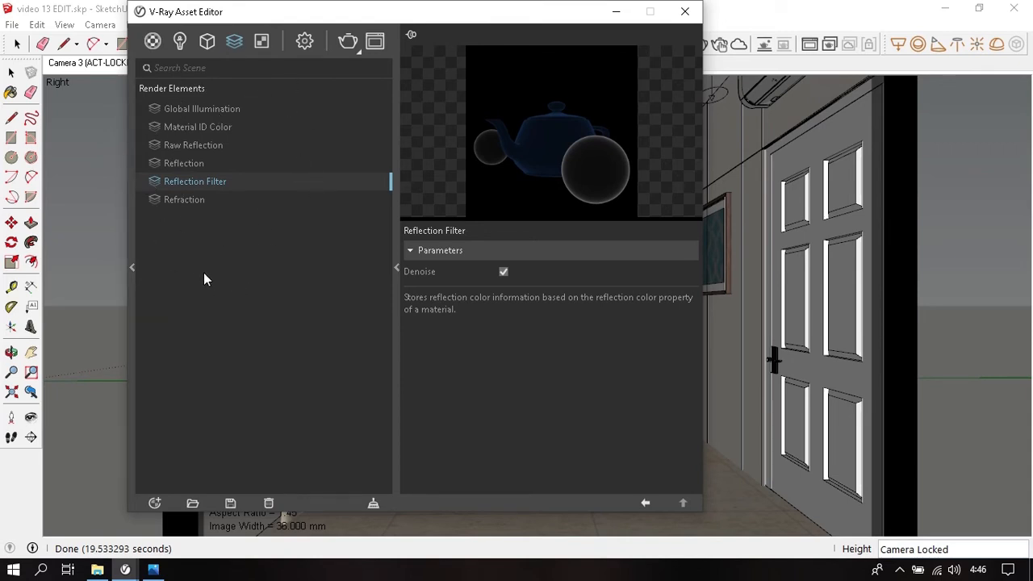
left_click(234, 40)
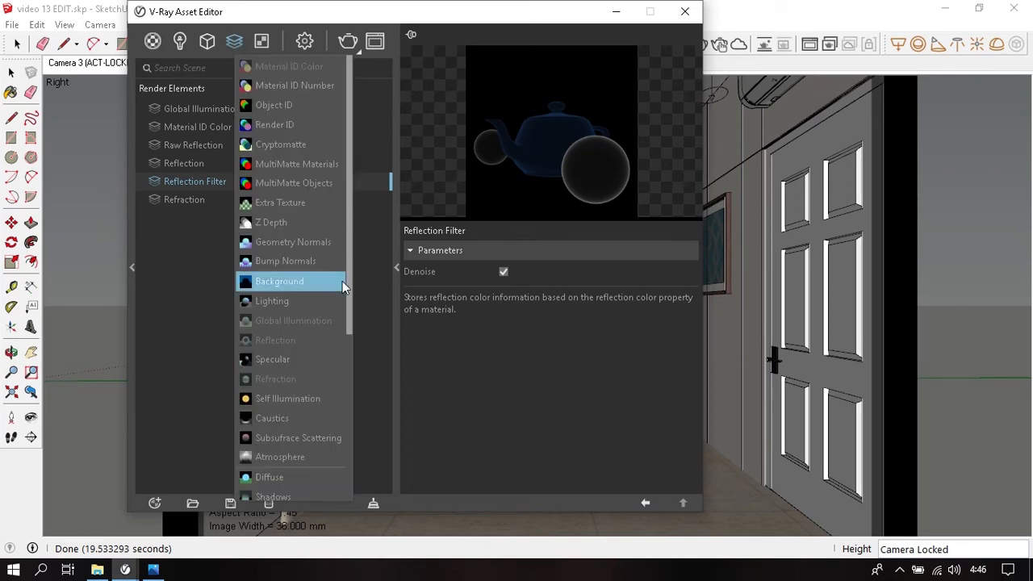
left_click(331, 365)
left_click(505, 272)
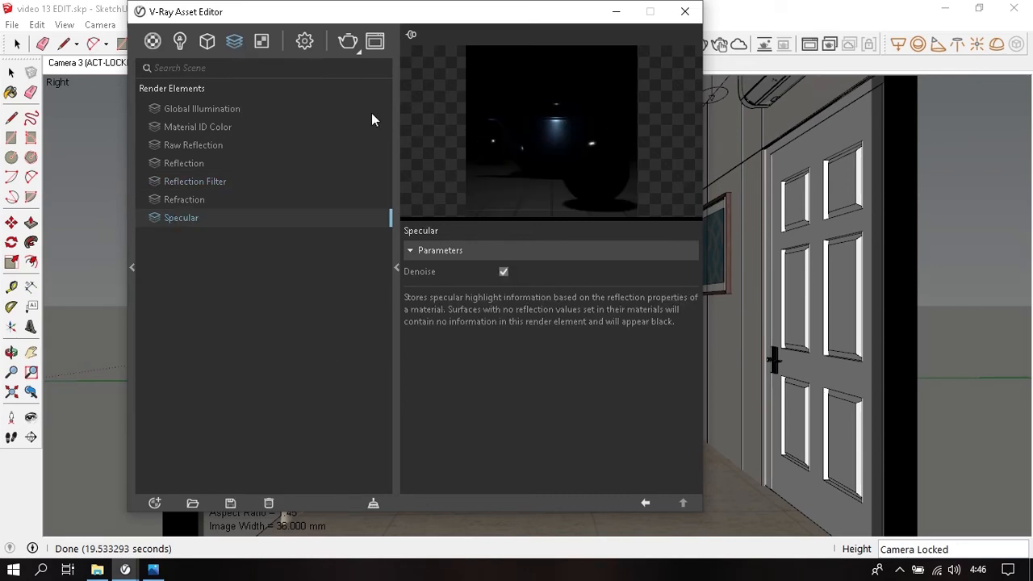
Step: Add Self Illumination and Sample Rate render elements with denoising enabled
left_click(235, 41)
scroll(280, 268, "down", 1)
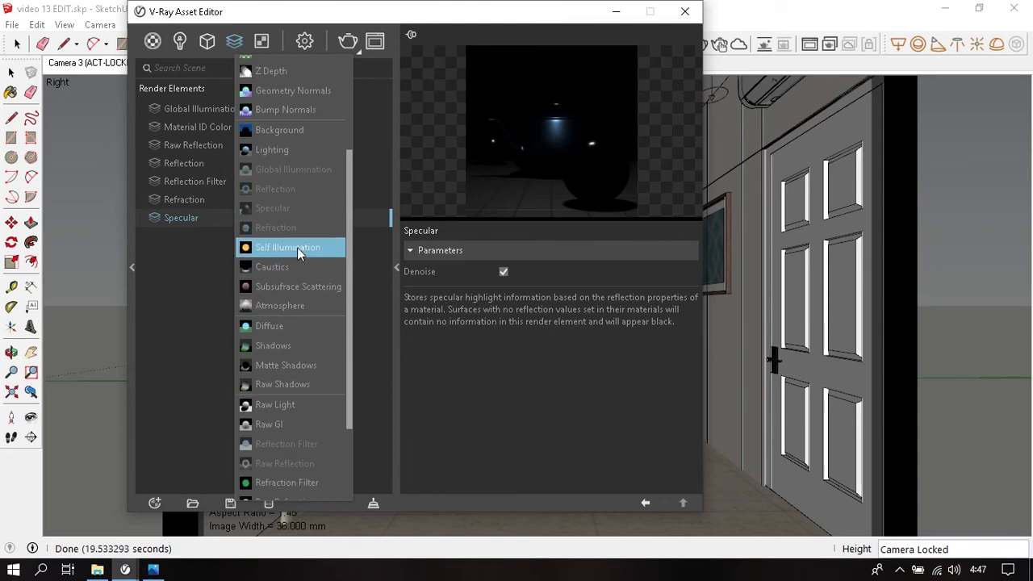
left_click(301, 247)
left_click(229, 40)
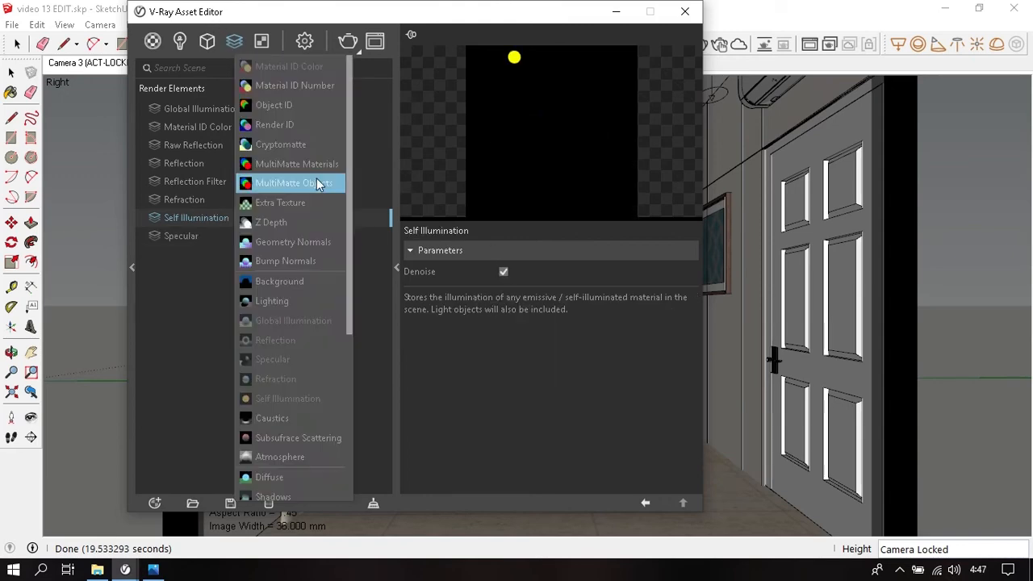
scroll(282, 257, "down", 3)
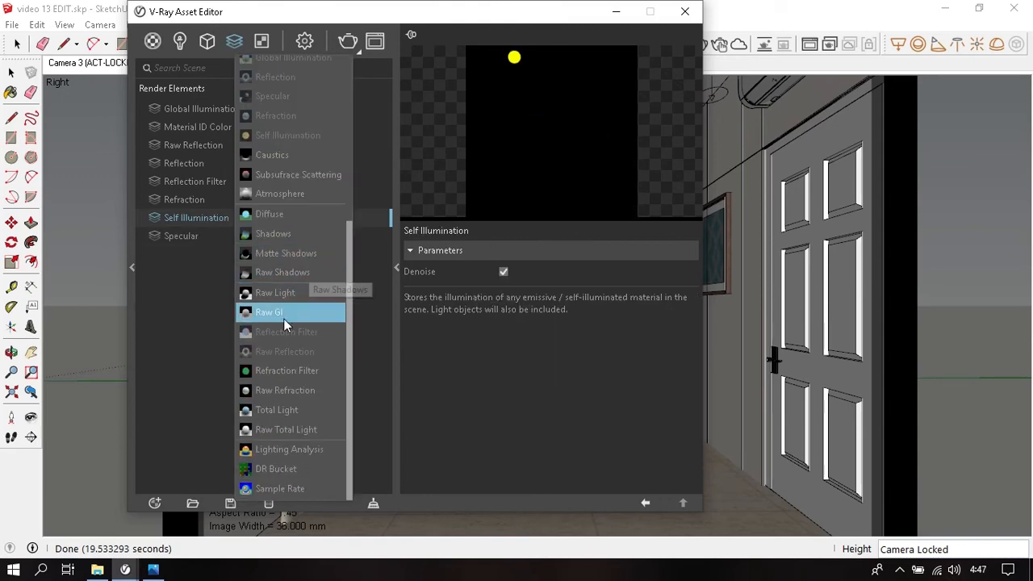
left_click(304, 488)
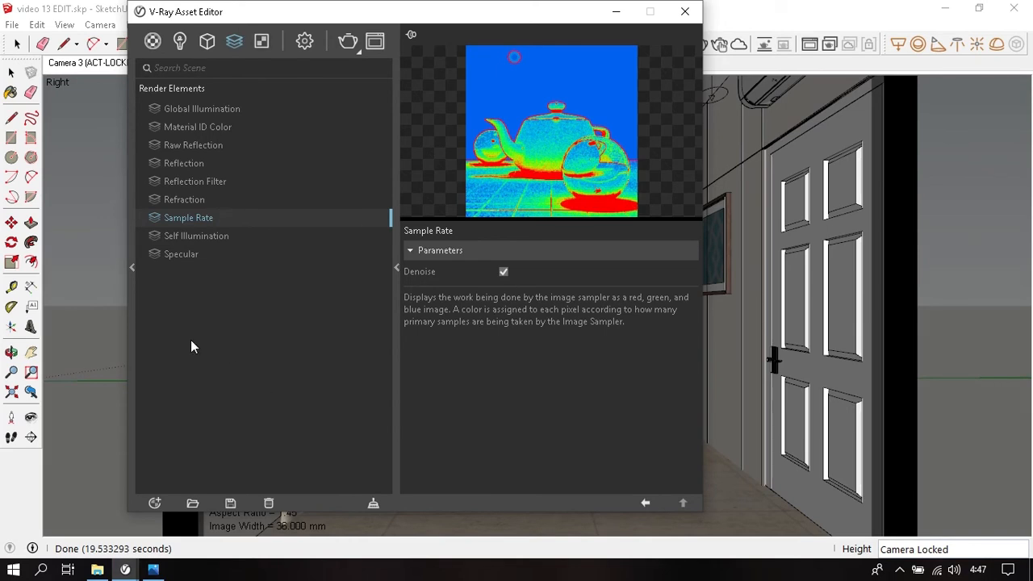
Step: Turn off Material Override in the render settings and activate the Camera 3 (ACT-LOCKED) scene
left_click(306, 42)
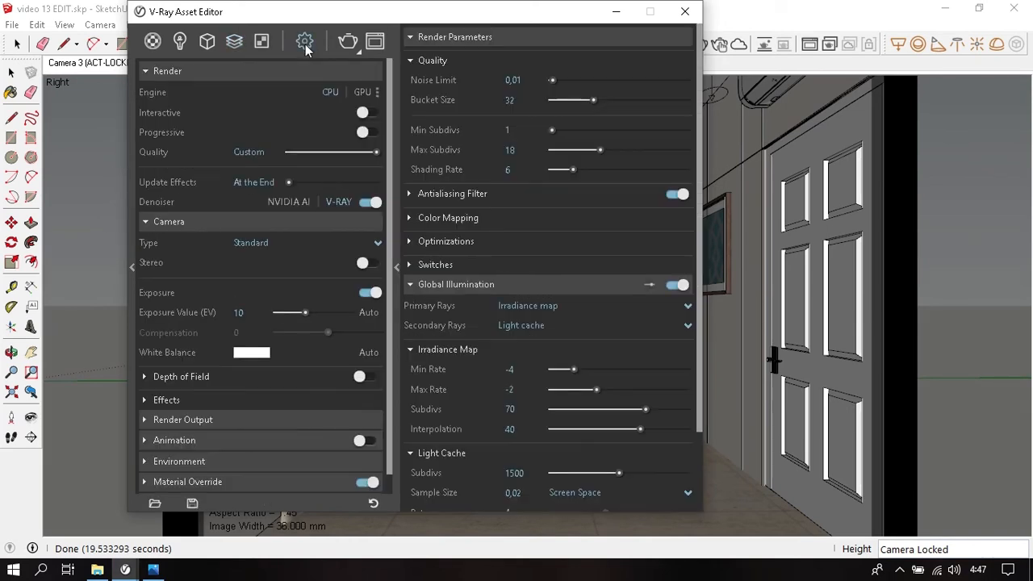
scroll(207, 319, "down", 1)
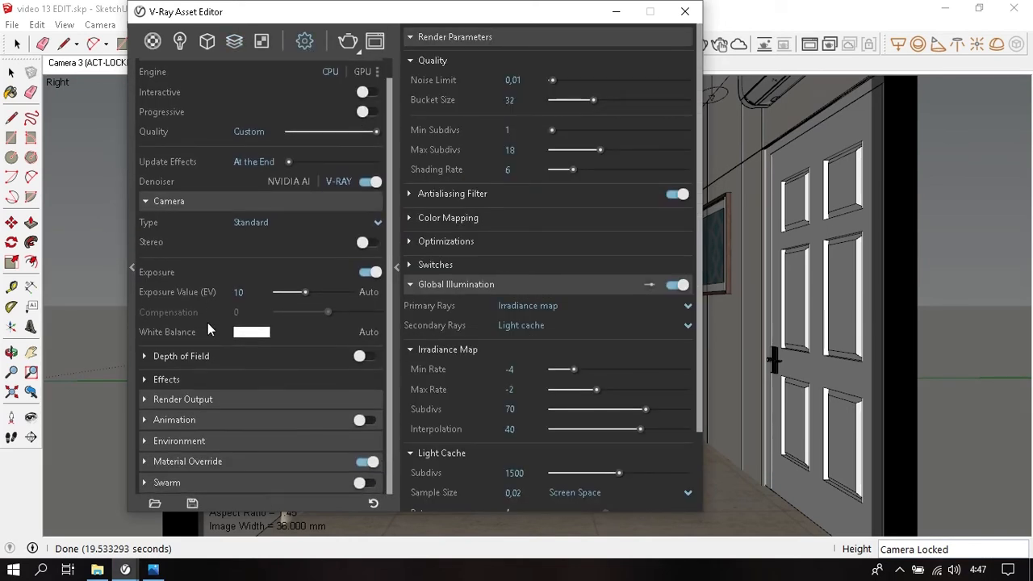
left_click(365, 463)
left_click(684, 12)
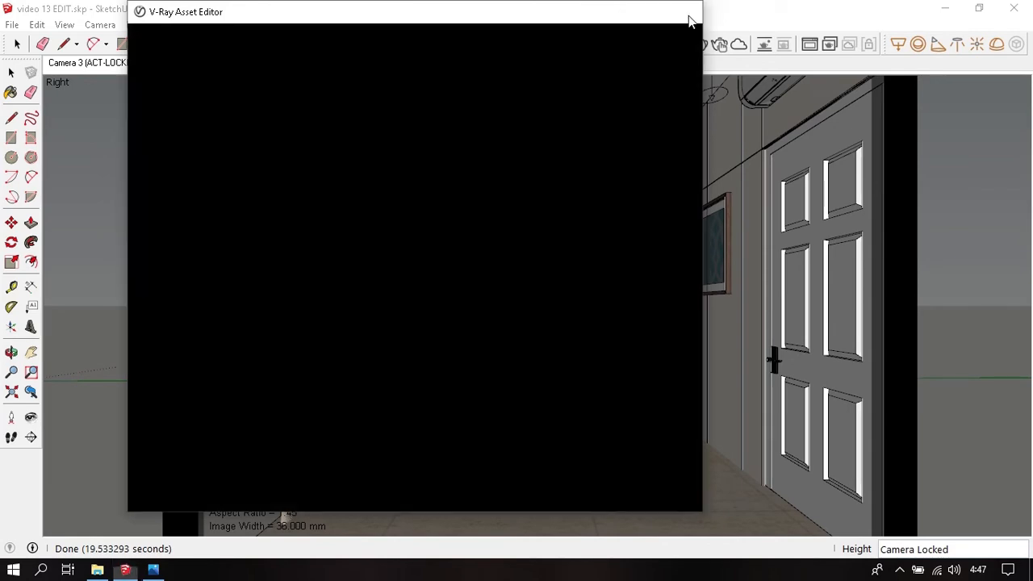
left_click(119, 65)
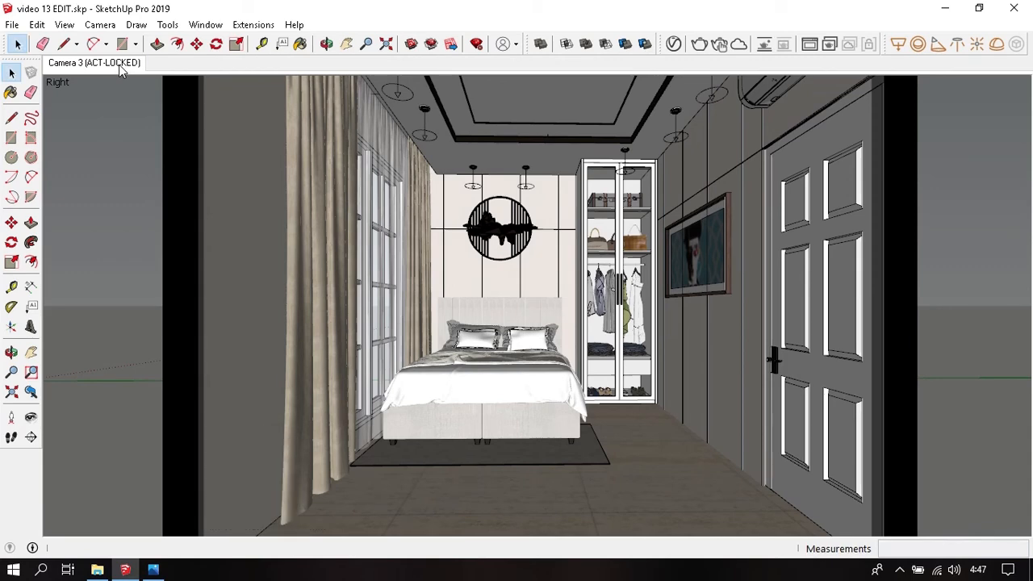
Step: Try an image width of 1600 in the 16:9 render output settings, and set the final width to 800
left_click(674, 45)
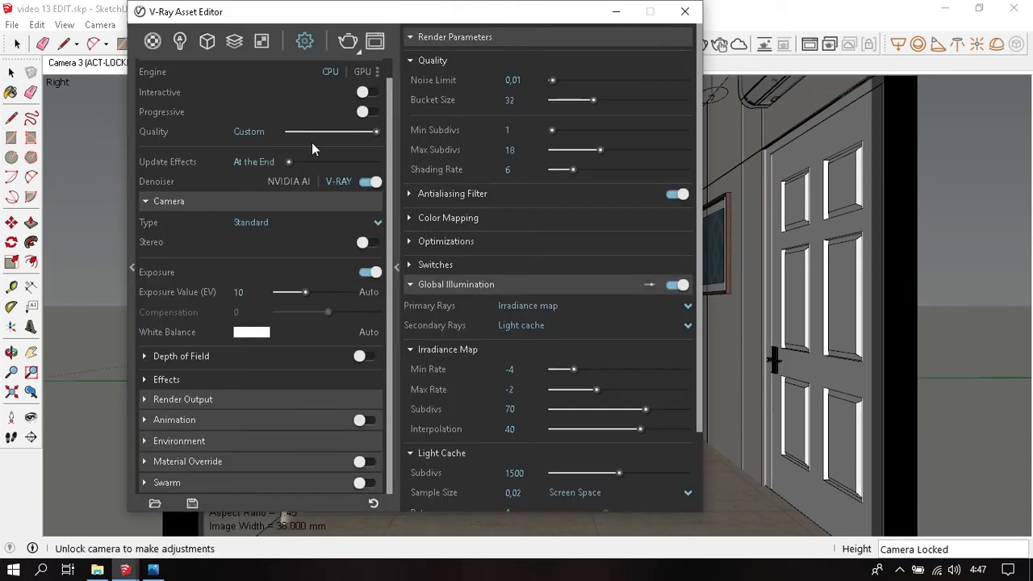
left_click(171, 202)
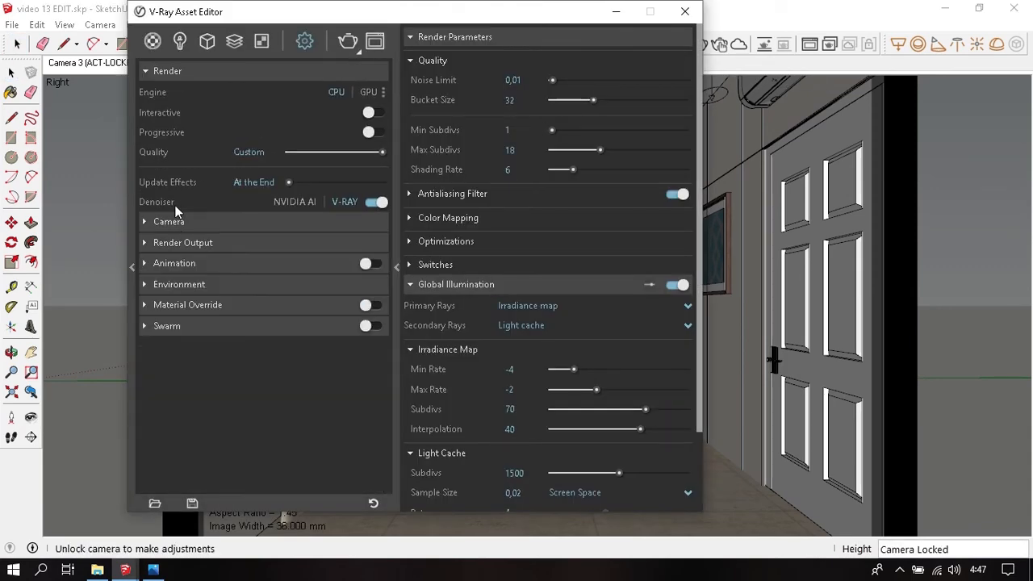
left_click(183, 243)
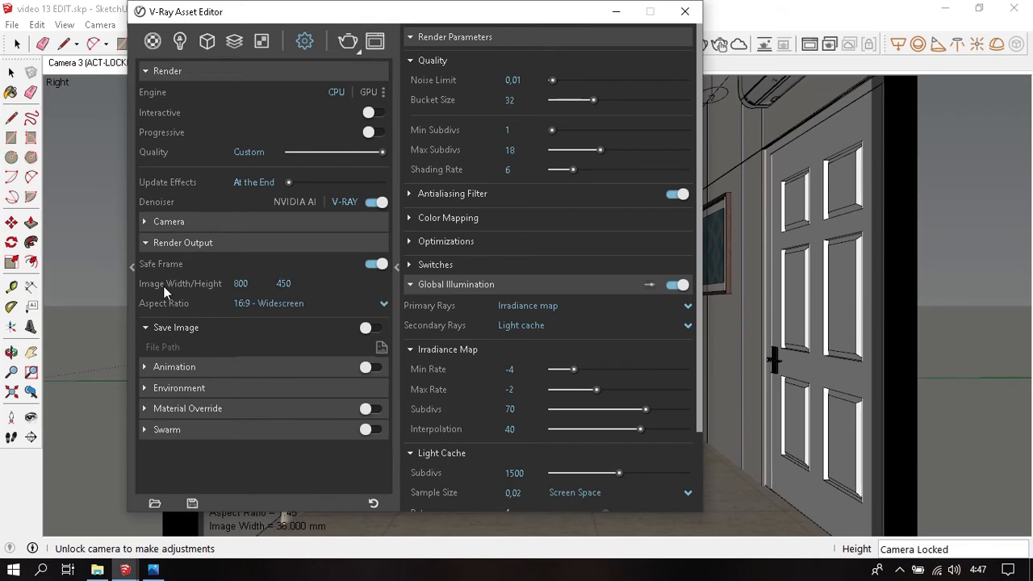
left_click(257, 284)
type("1600")
key("Return")
left_click(258, 283)
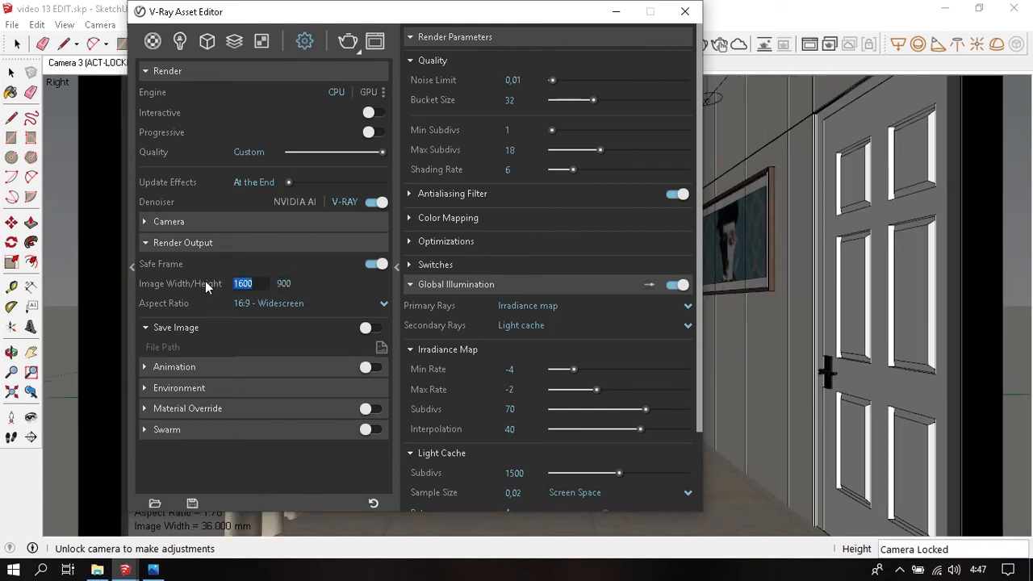
type("800")
key("Return")
left_click(685, 11)
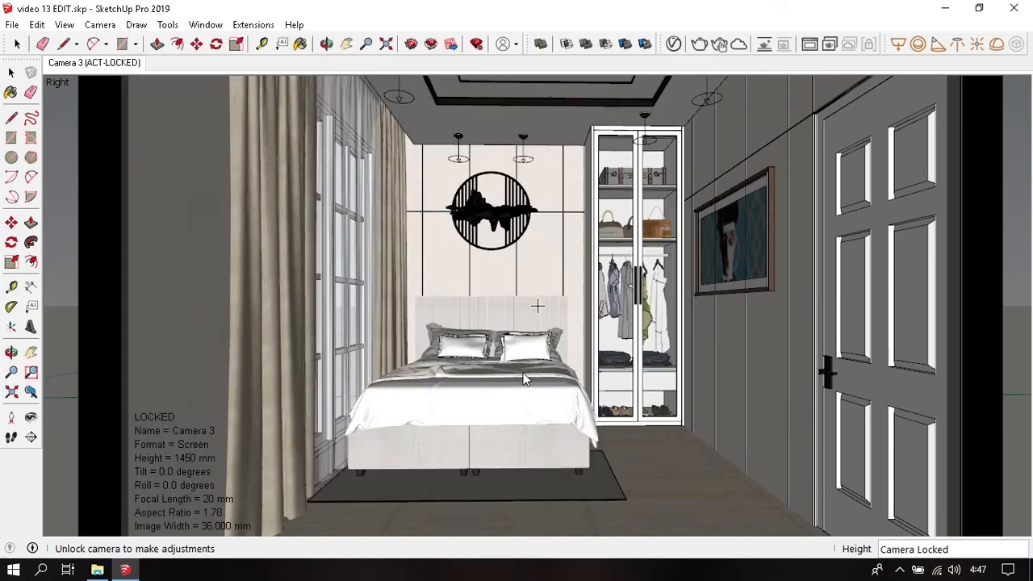
Step: Start rendering the Camera 3 scene with the frame buffer's Exposure correction turned off and its color corrections hidden
left_click(701, 45)
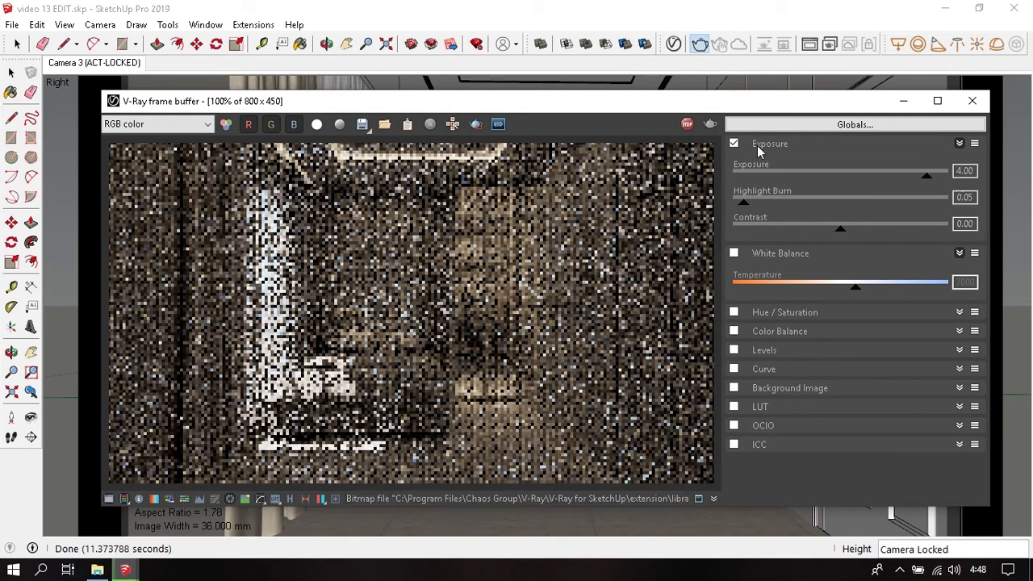
left_click(734, 143)
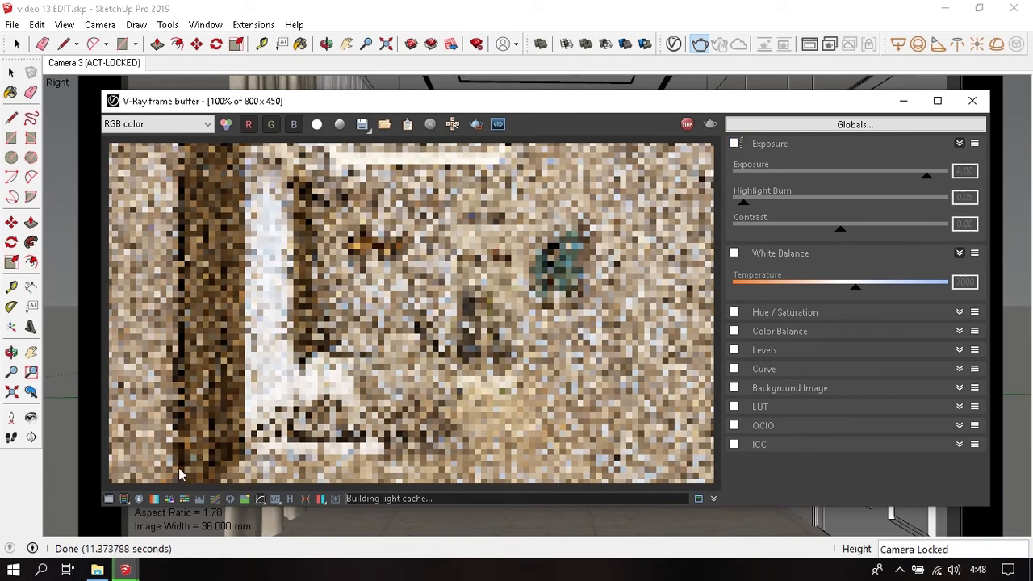
left_click(109, 500)
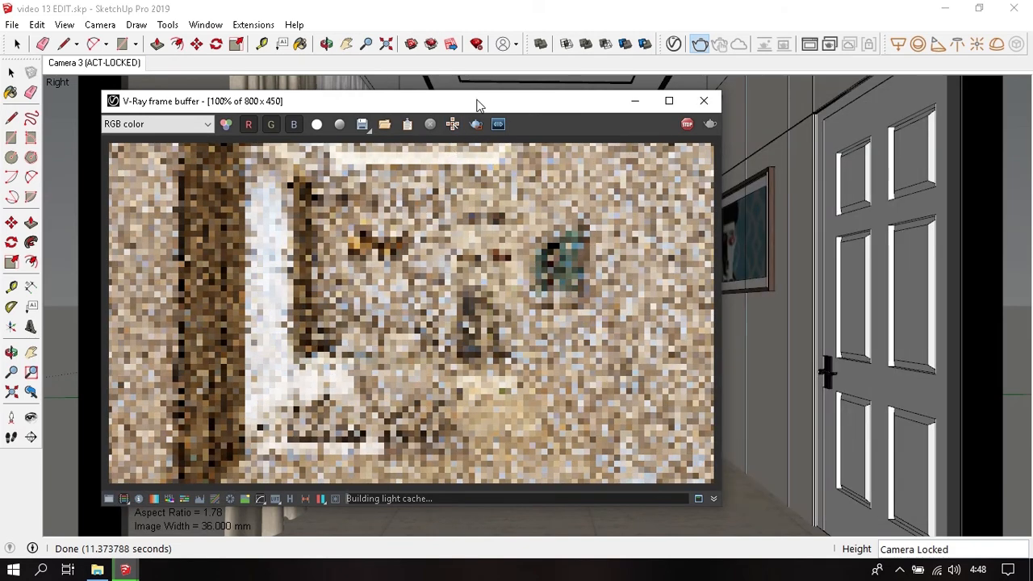
left_click_drag(477, 102, 622, 101)
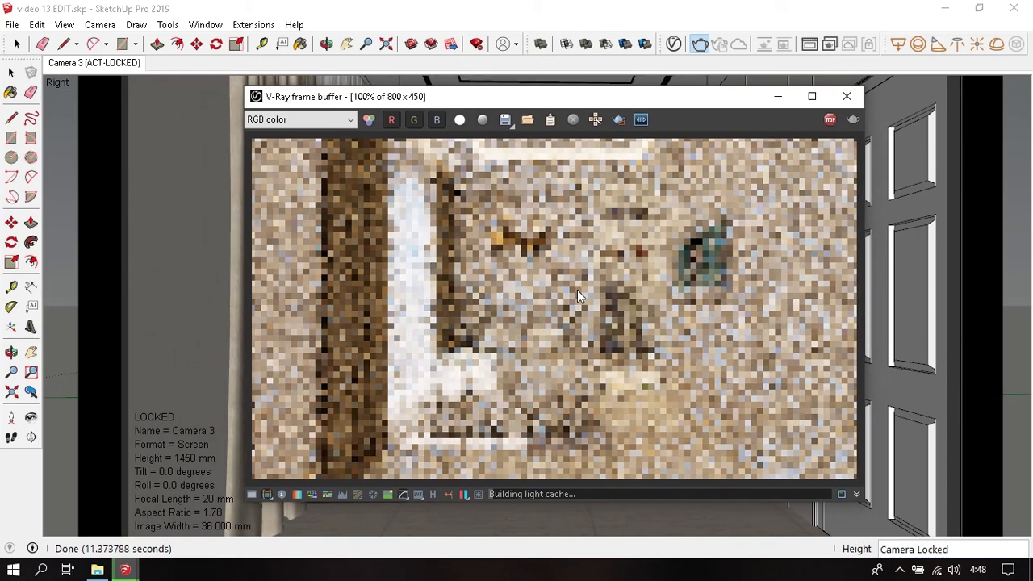
scroll(577, 291, "down", 1)
scroll(577, 291, "up", 1)
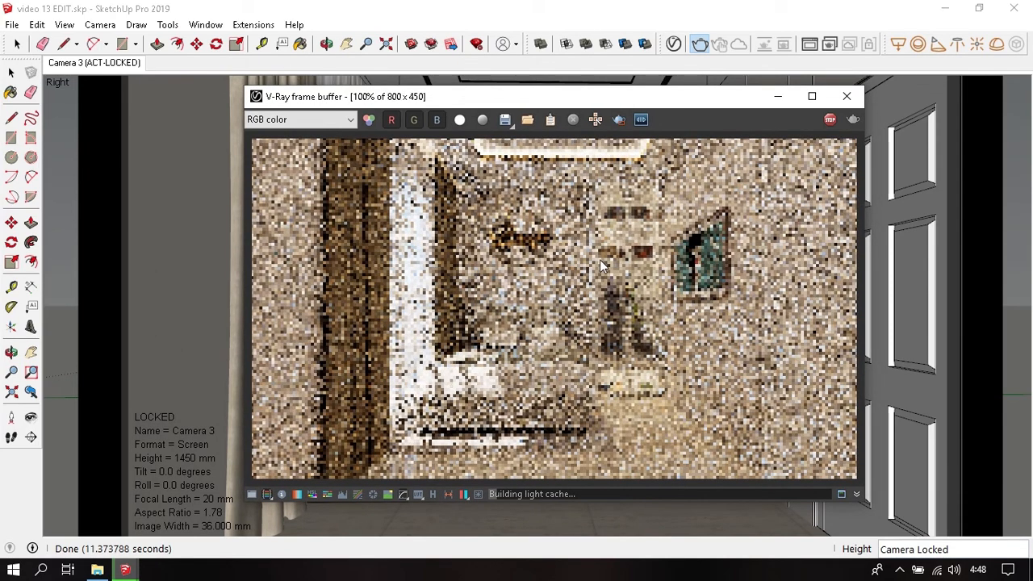
left_click_drag(667, 97, 657, 100)
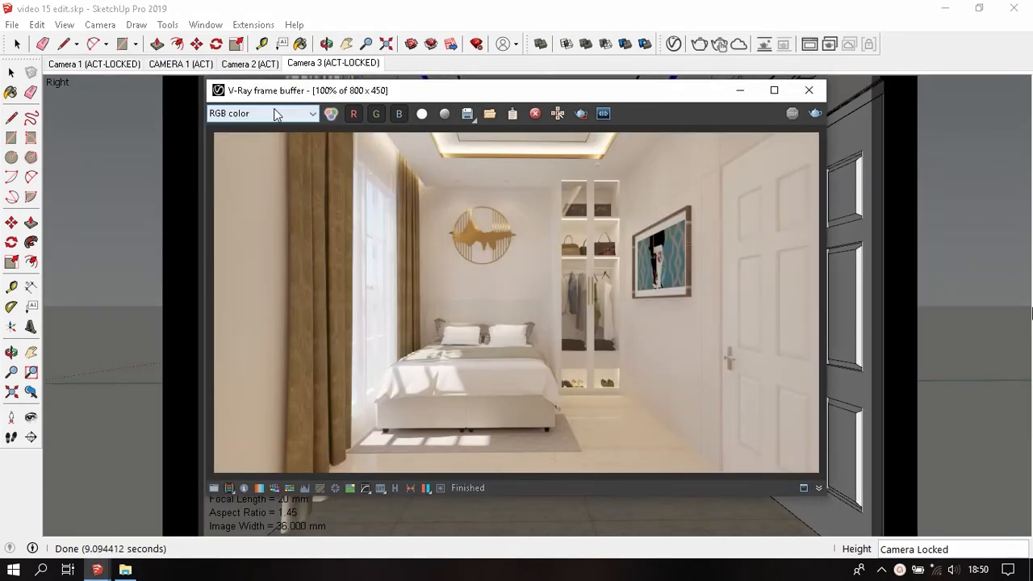
Step: Save the Global_Illumination channel of the finished render as a JPEG named GI in the video 15 folder
left_click(274, 110)
left_click(284, 153)
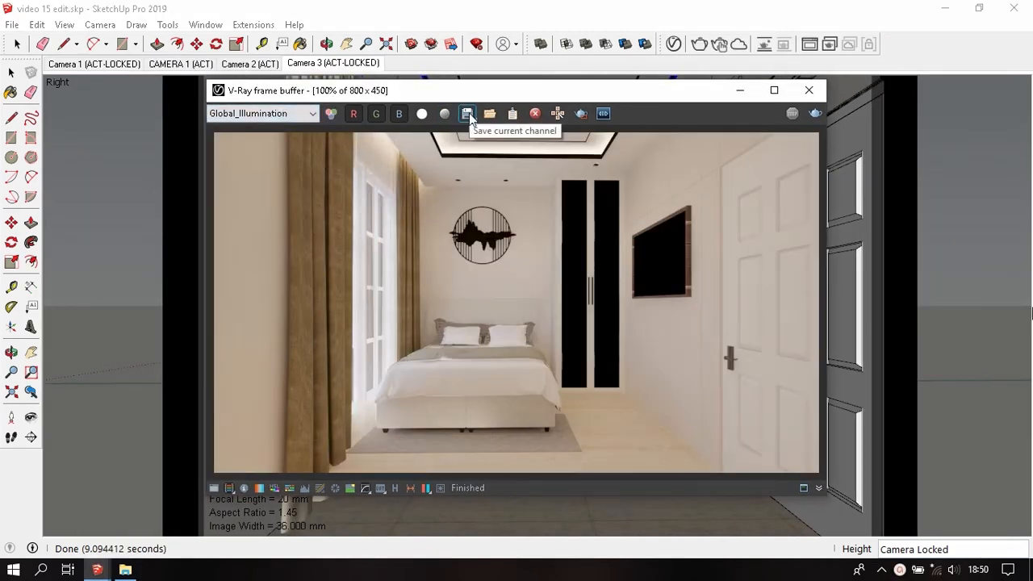
left_click(468, 113)
type("GI")
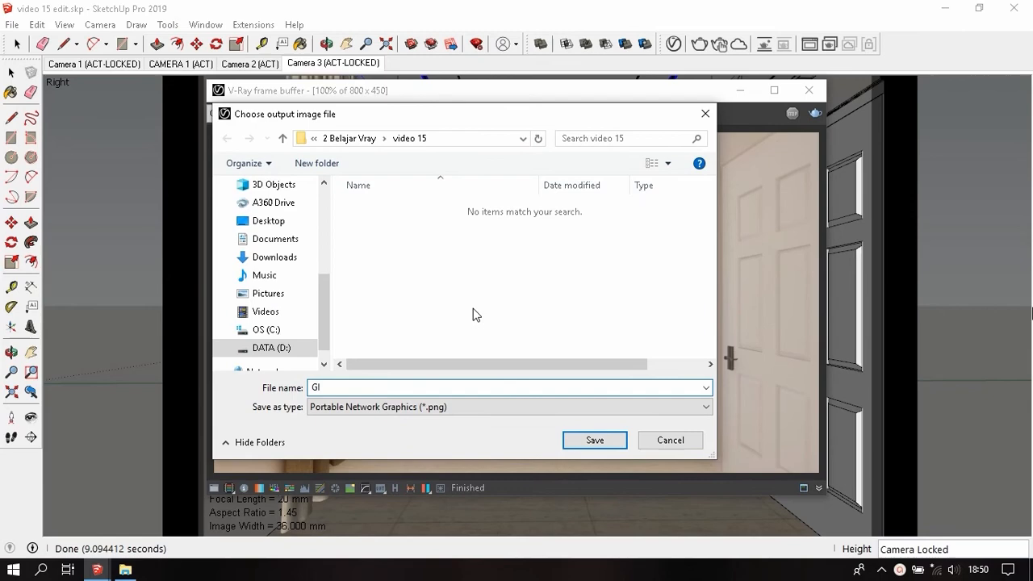
left_click(439, 408)
left_click(442, 464)
left_click(449, 408)
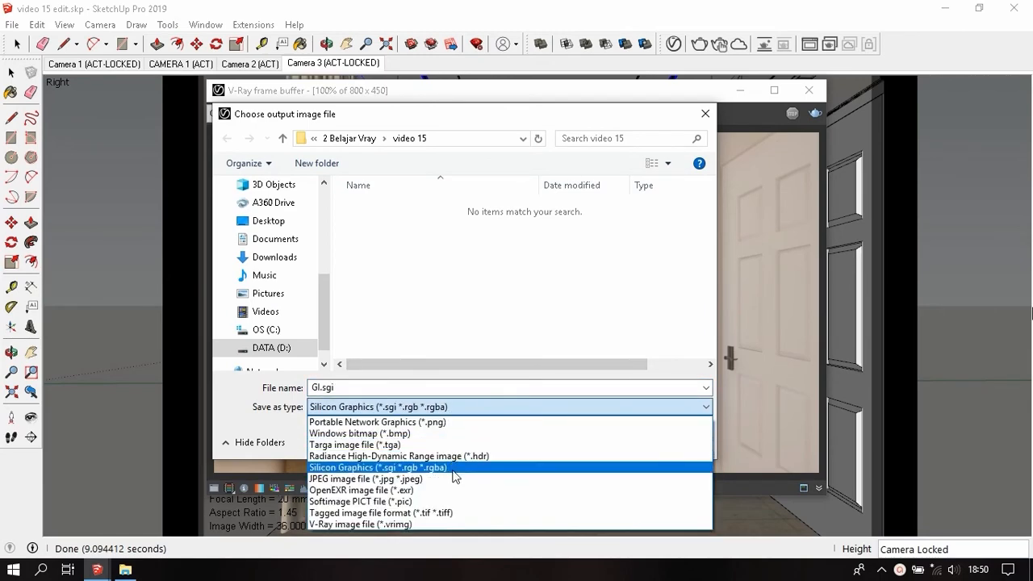
left_click(457, 478)
left_click(595, 440)
Step: Save the Material_ID_Color channel as a JPEG named mat id in the video 15 folder
left_click(258, 113)
left_click(253, 141)
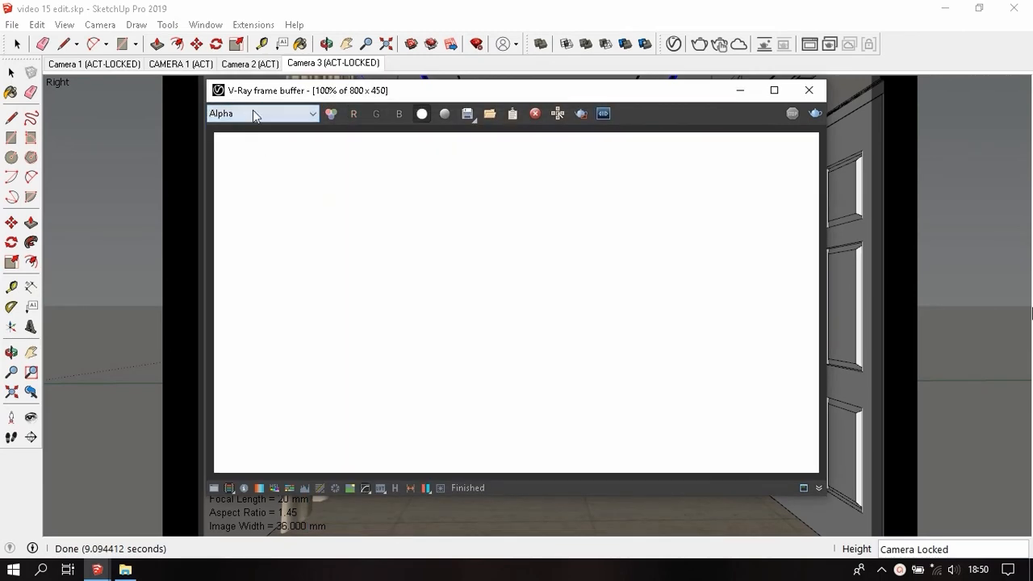
left_click(253, 111)
left_click(271, 164)
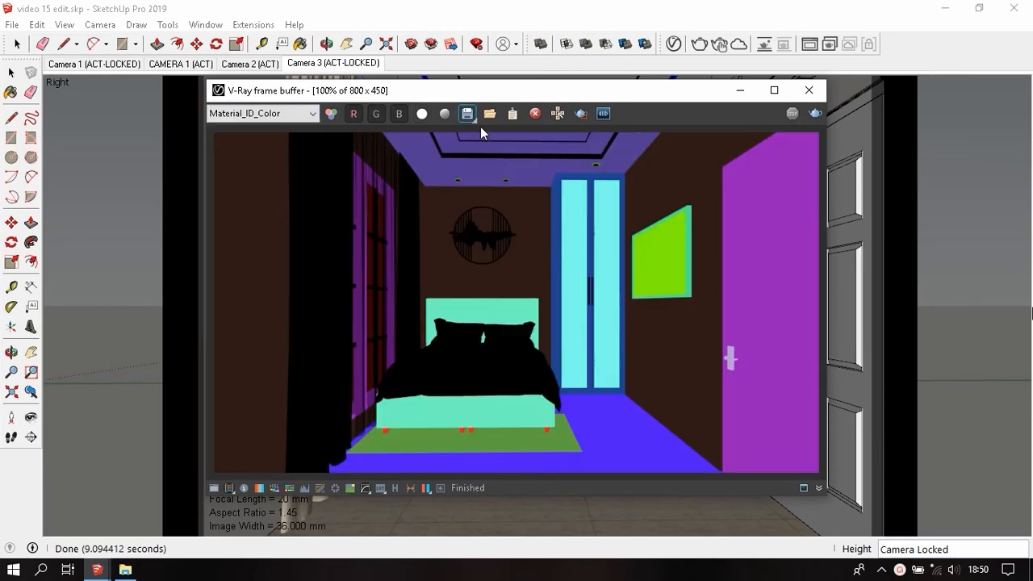
type("mat id")
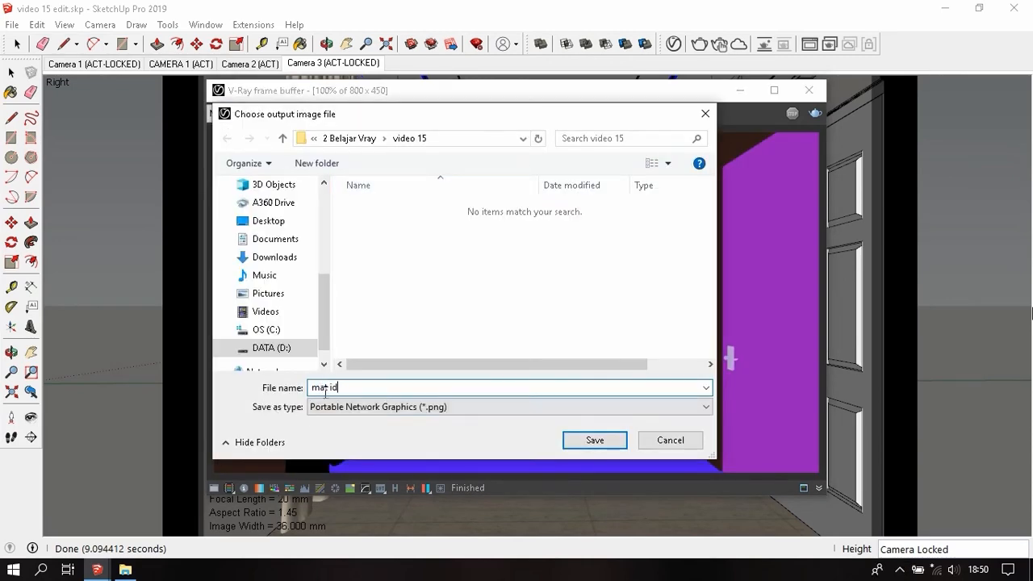
left_click(335, 407)
left_click(386, 478)
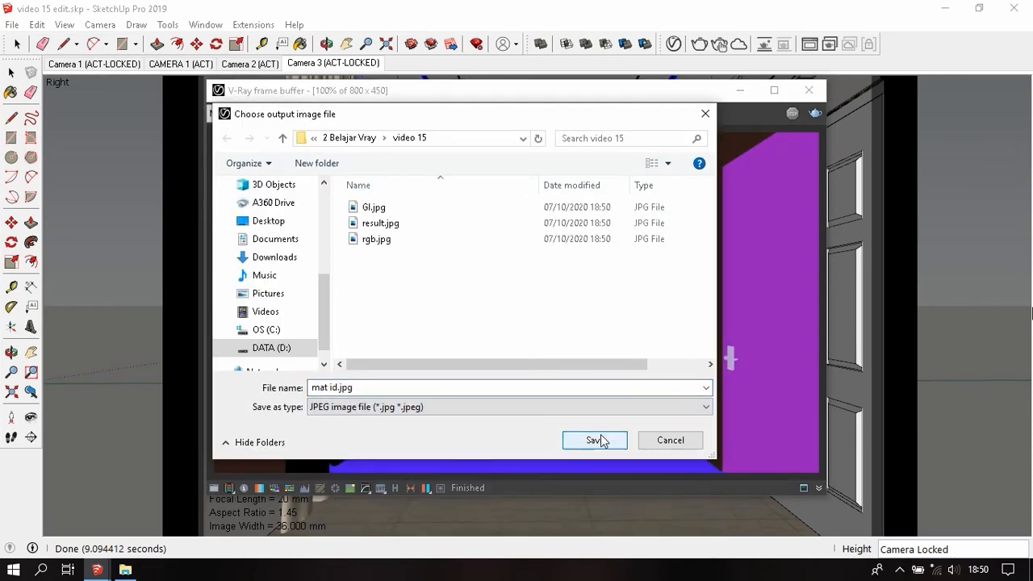
left_click(595, 438)
Step: Save the Raw_Reflection channel as a JPEG named raw reflection in the video 15 folder
left_click(260, 113)
left_click(284, 175)
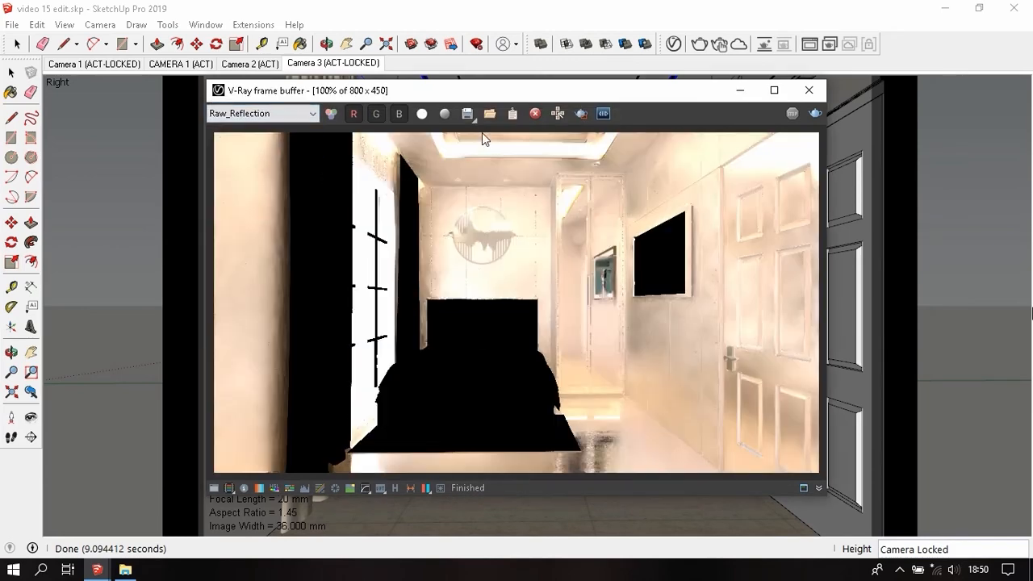
left_click(466, 114)
type("raw reflection")
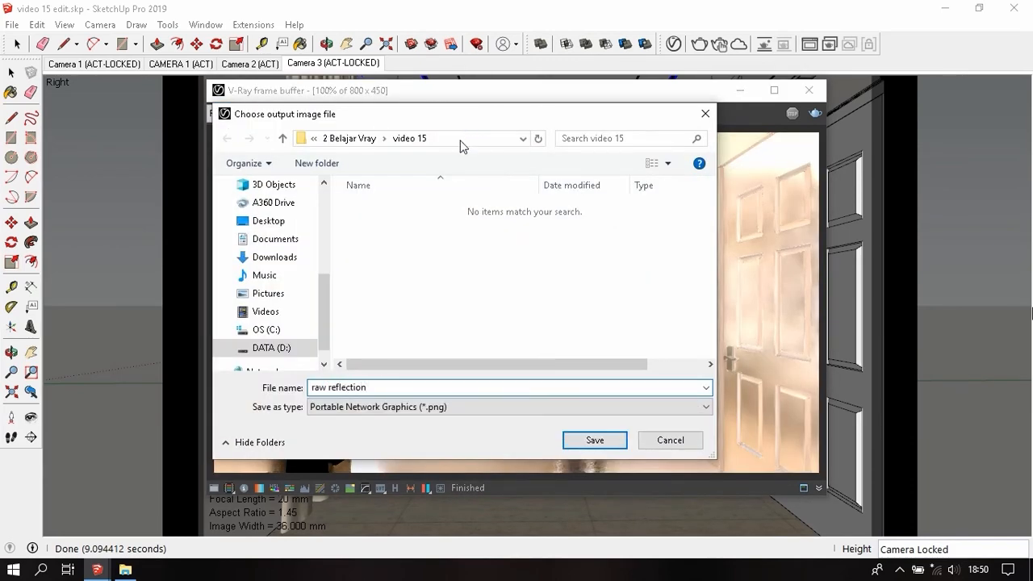
left_click(472, 410)
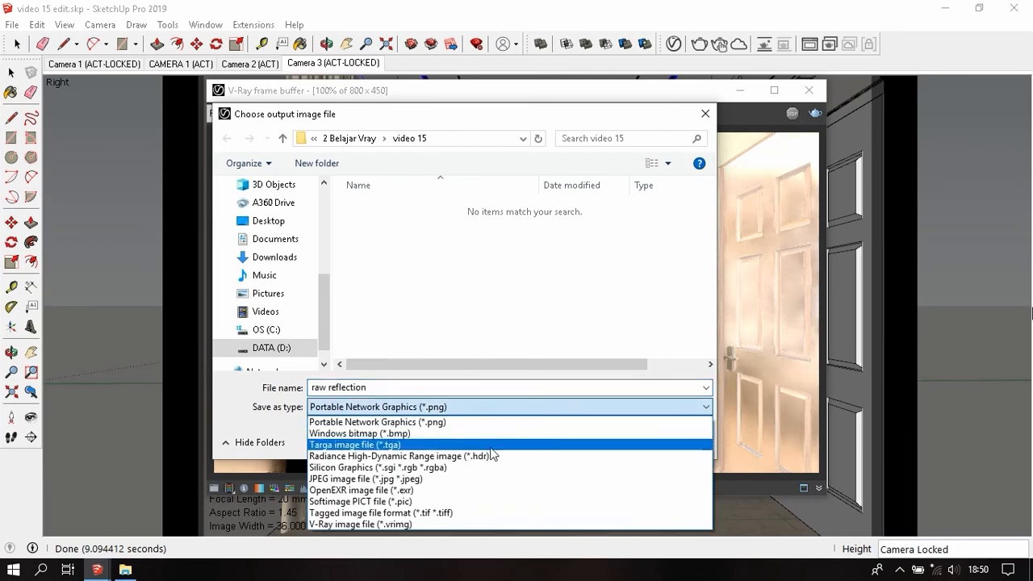
left_click(498, 475)
left_click(595, 440)
Step: Save the Reflection channel as a JPEG named reflection in the video 15 folder
left_click(299, 113)
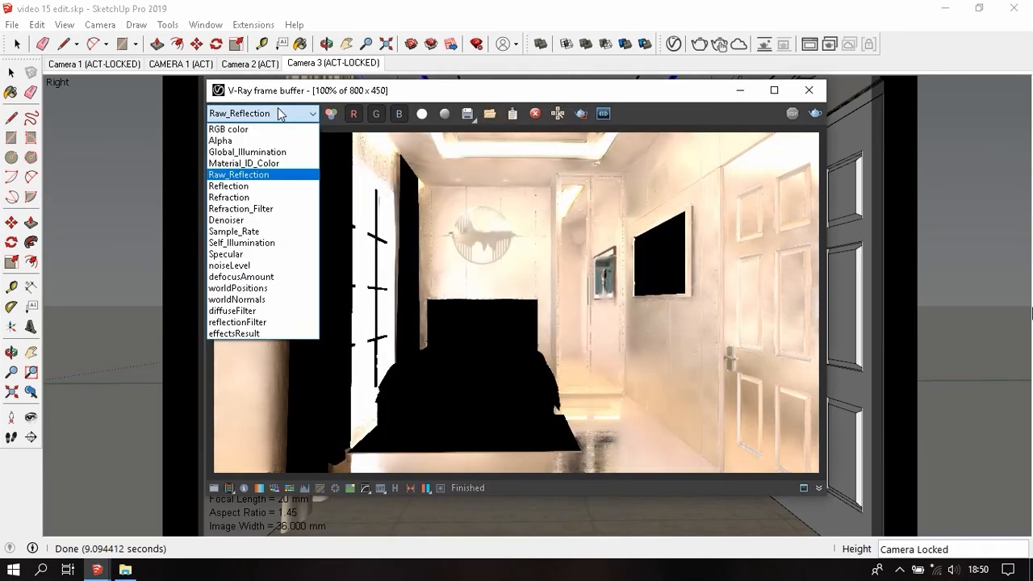
left_click(281, 186)
left_click(480, 115)
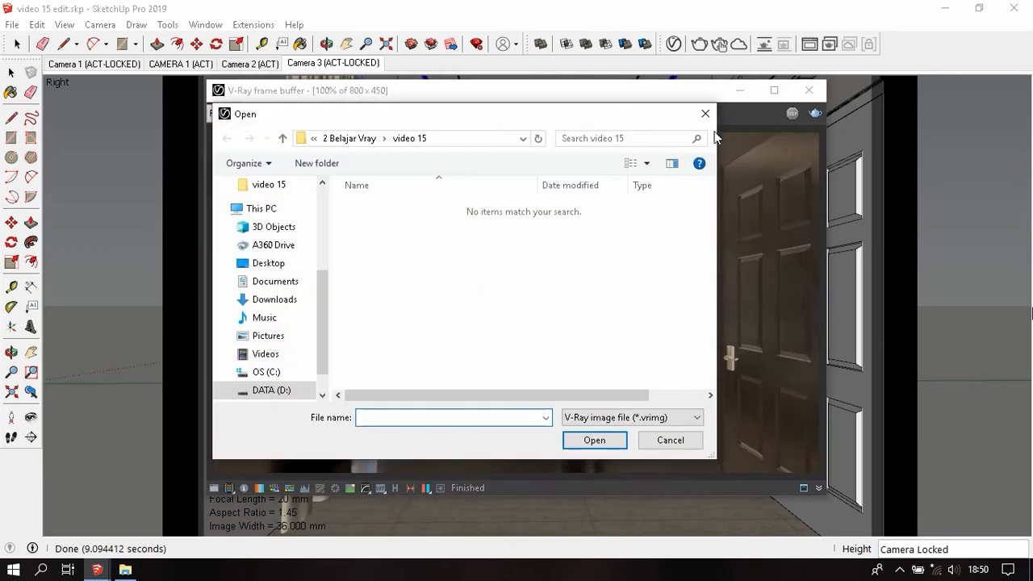
left_click(707, 117)
left_click(467, 114)
type("reflection")
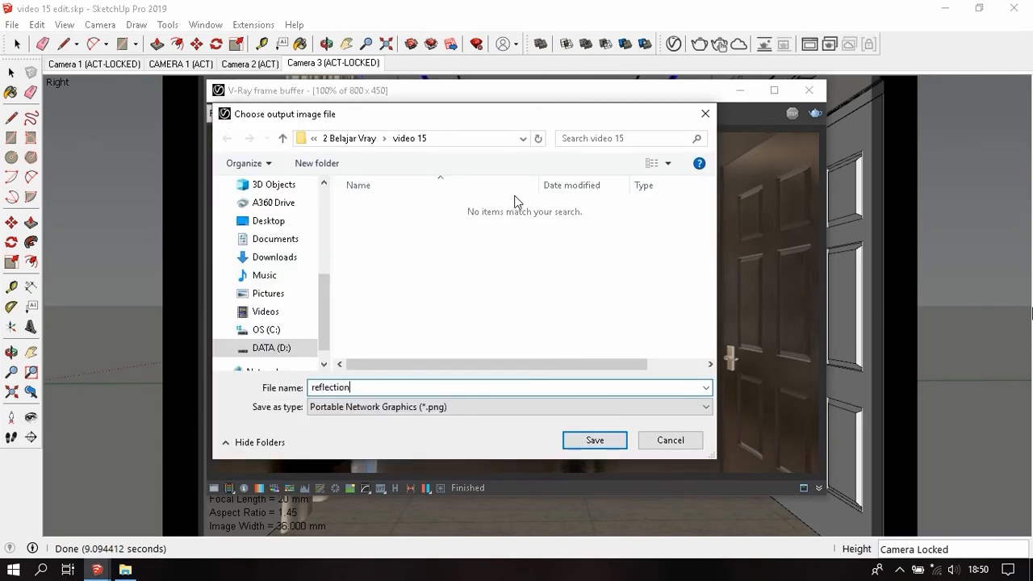
left_click(449, 407)
left_click(426, 479)
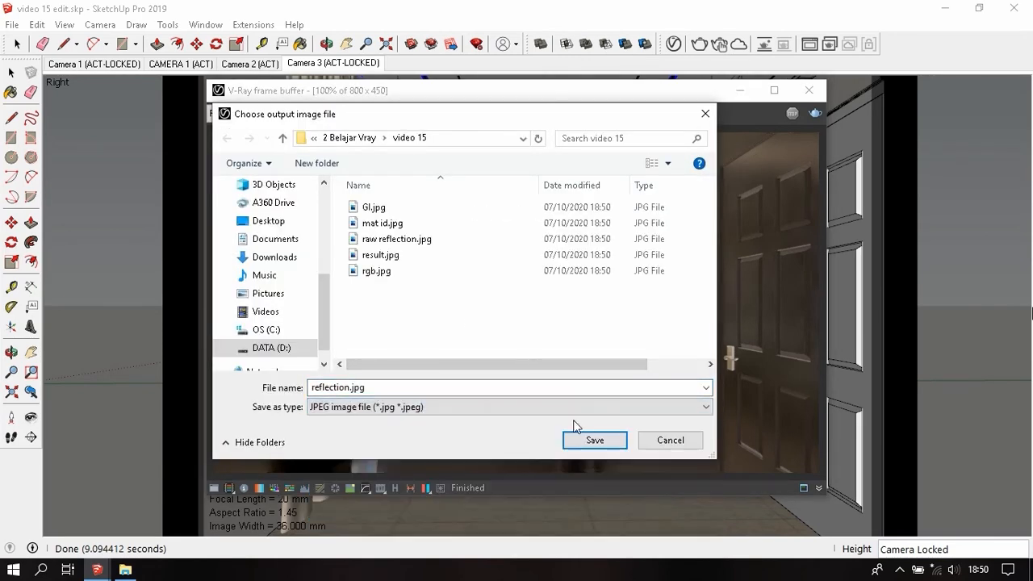
left_click(585, 436)
Step: Save the Refraction channel as a JPEG named refraction in the video 15 folder
left_click(279, 113)
left_click(300, 197)
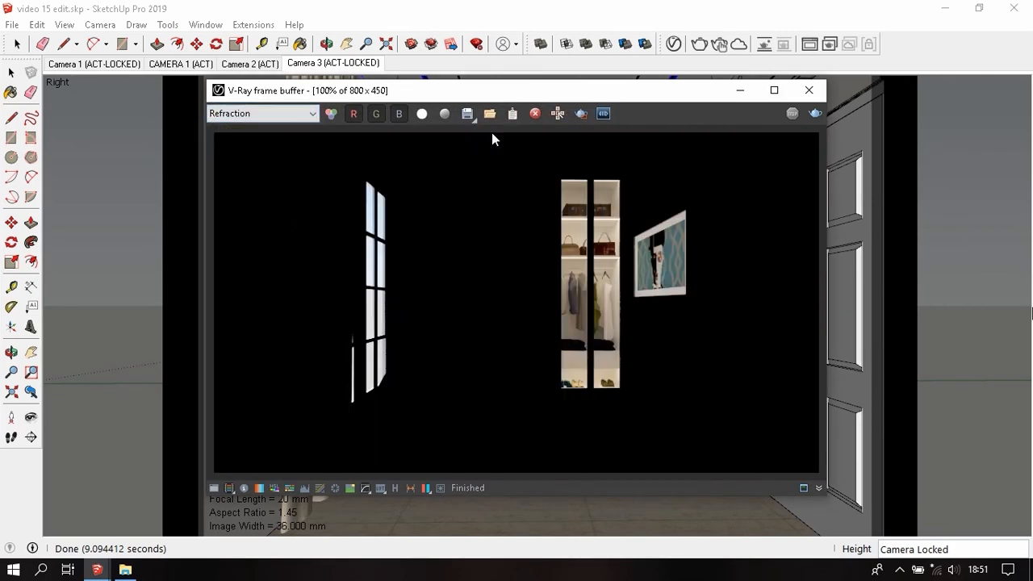
left_click(467, 114)
type("refraction")
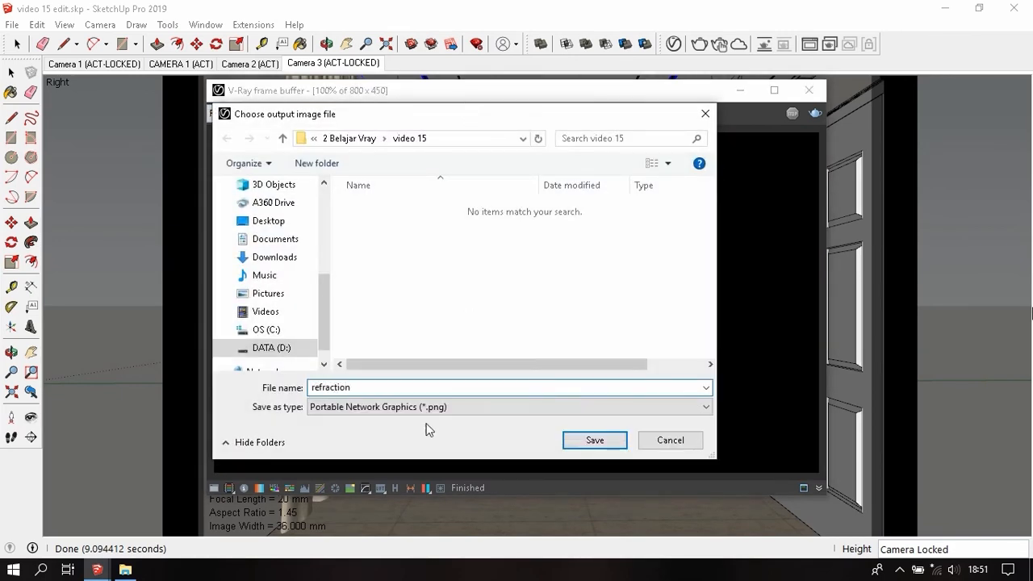
left_click(427, 407)
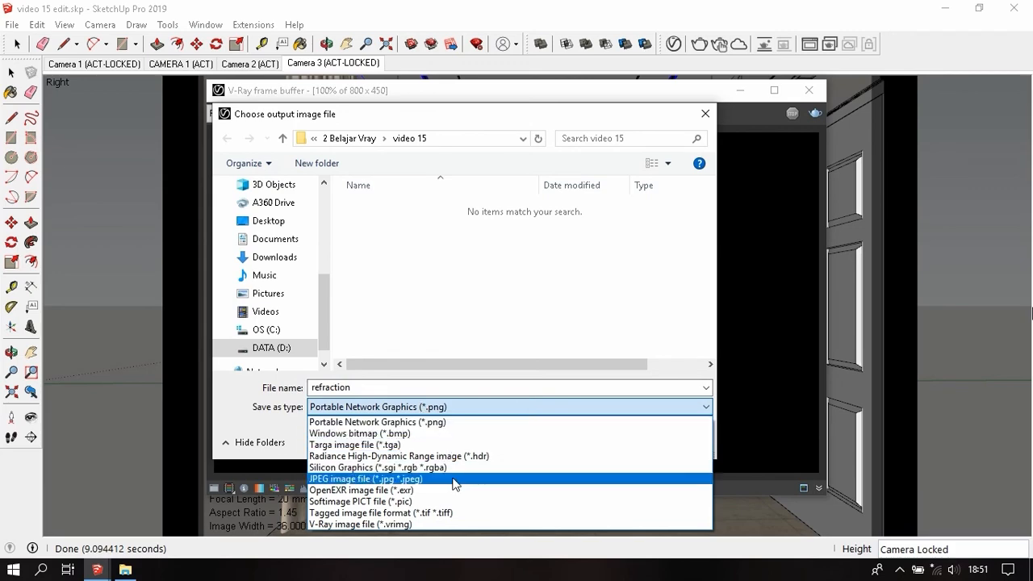
left_click(452, 478)
left_click(589, 440)
Step: Save the Refraction_Filter channel as a JPEG named refraction filter in the video 15 folder
left_click(262, 114)
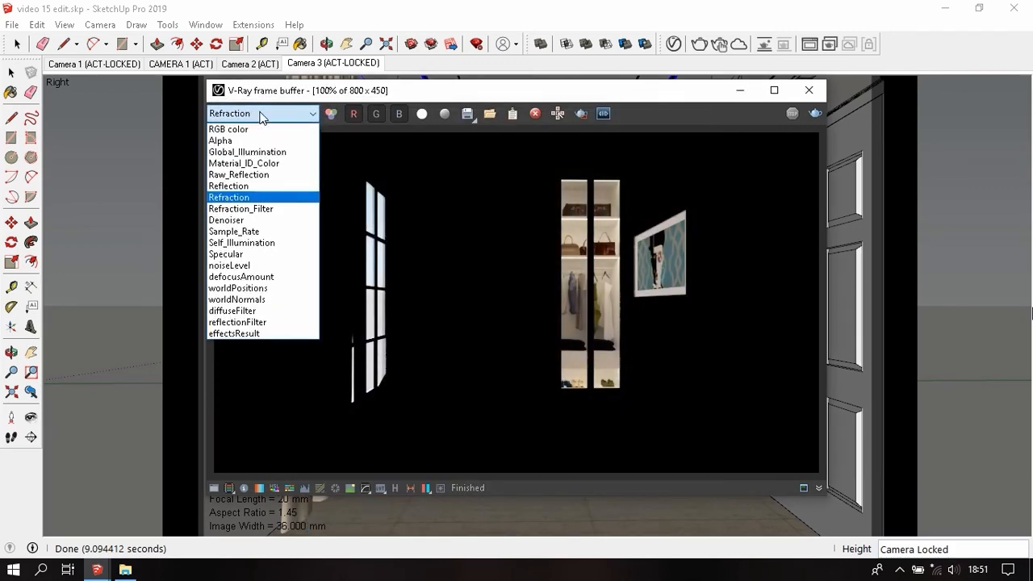
left_click(288, 211)
type("refr")
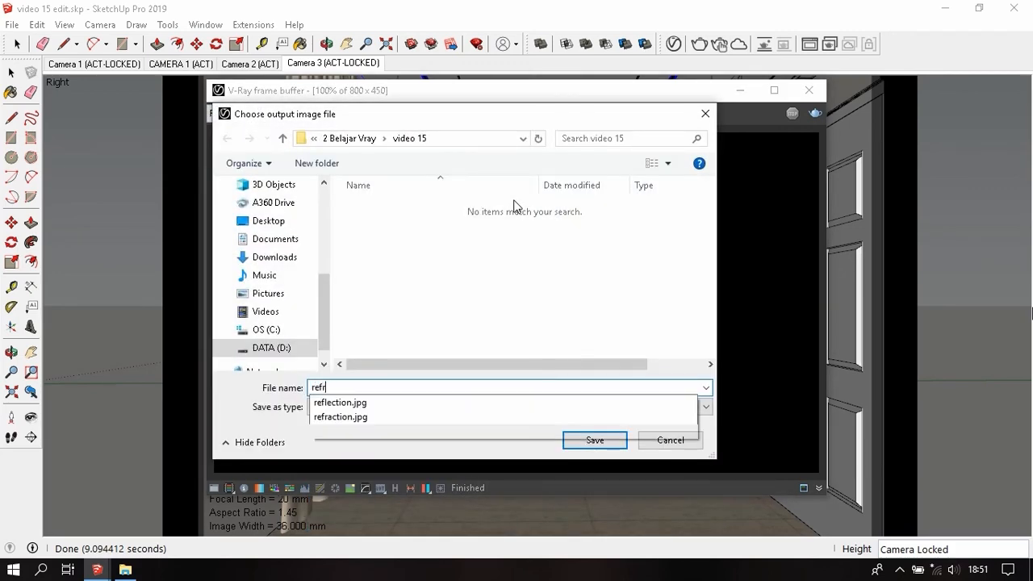
type("action filter")
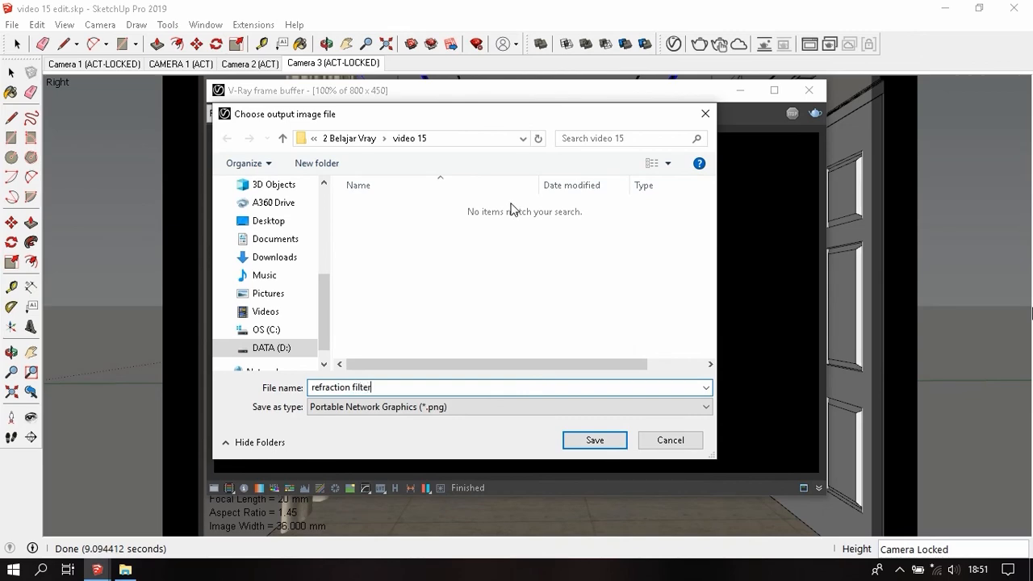
left_click(486, 407)
left_click(501, 480)
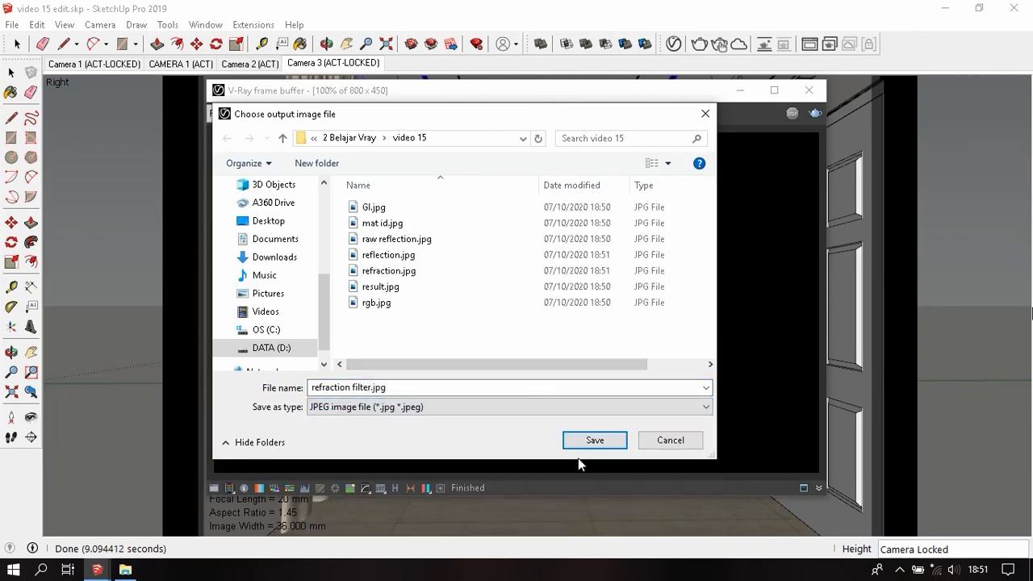
left_click(601, 441)
Step: View the Denoiser channel and save the Sample_Rate channel as a JPEG named sample rate in the video 15 folder
left_click(286, 118)
left_click(287, 219)
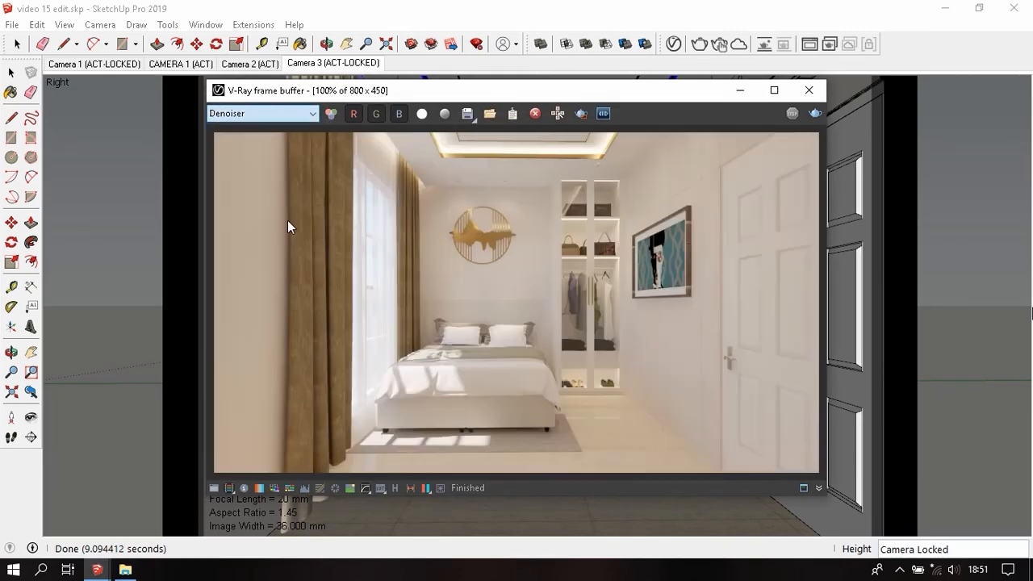
left_click(272, 113)
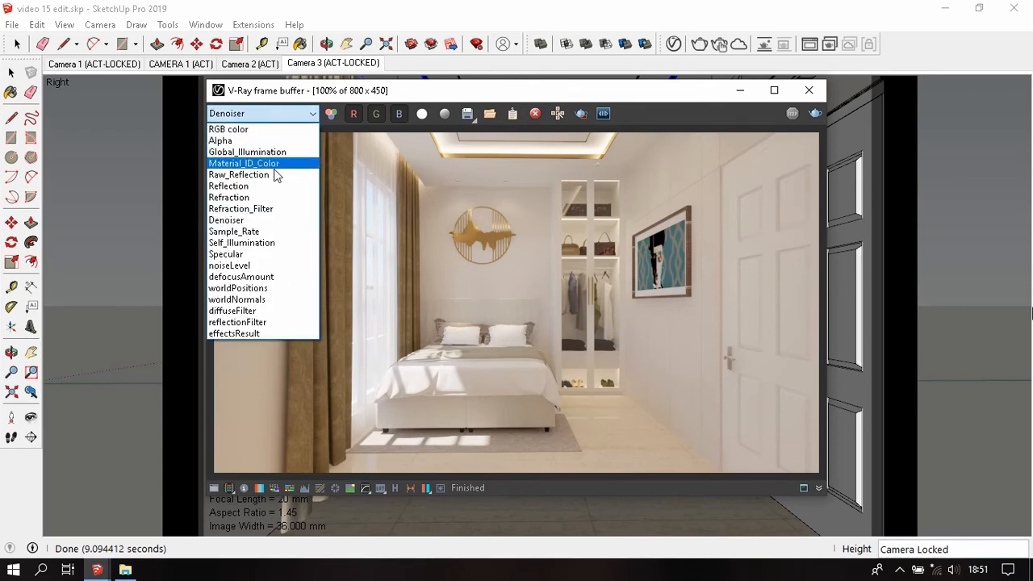
left_click(282, 232)
left_click(469, 121)
type("sampl")
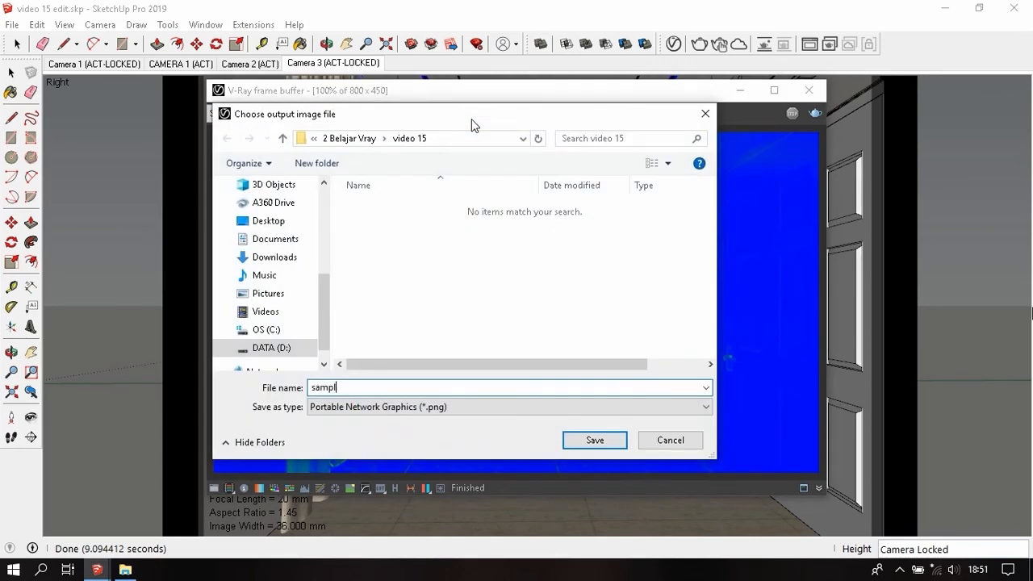
type("e rate")
left_click(477, 407)
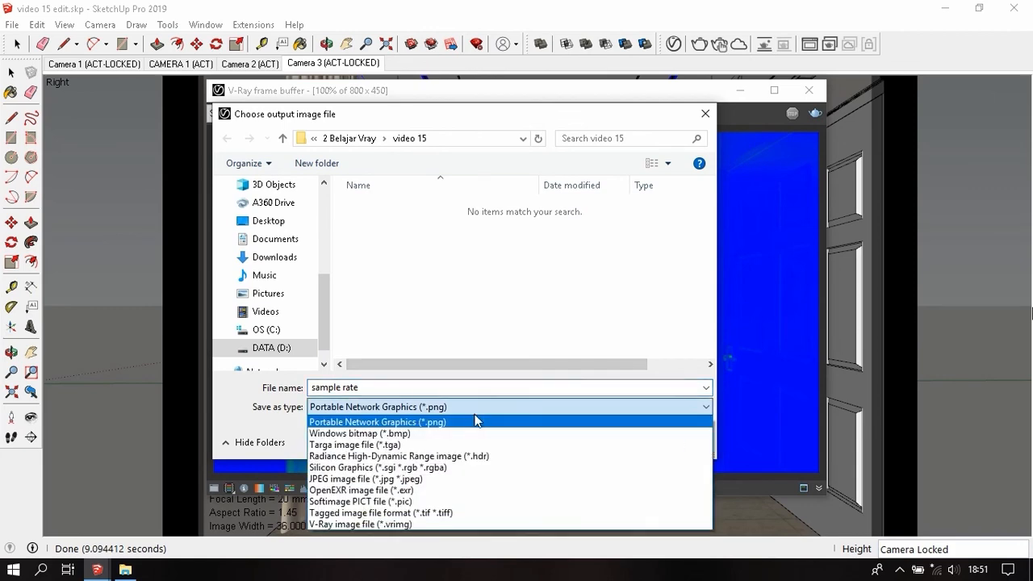
left_click(470, 478)
left_click(592, 438)
Step: Save the Self_Illumination channel as a JPEG named self ilumintion in the video 15 folder
left_click(263, 113)
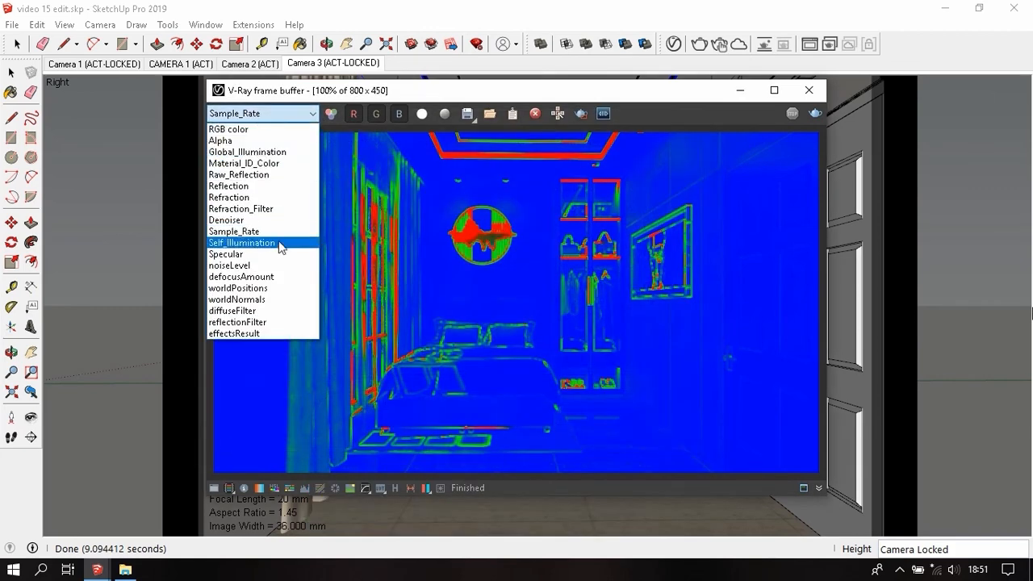
left_click(282, 242)
left_click(468, 114)
type("self ilumintion")
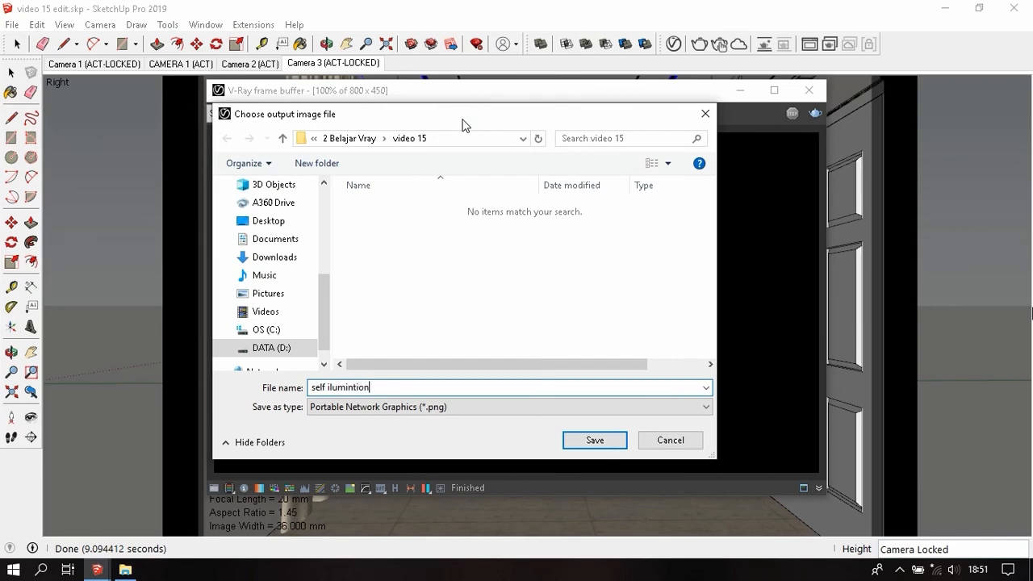
left_click(478, 405)
left_click(499, 480)
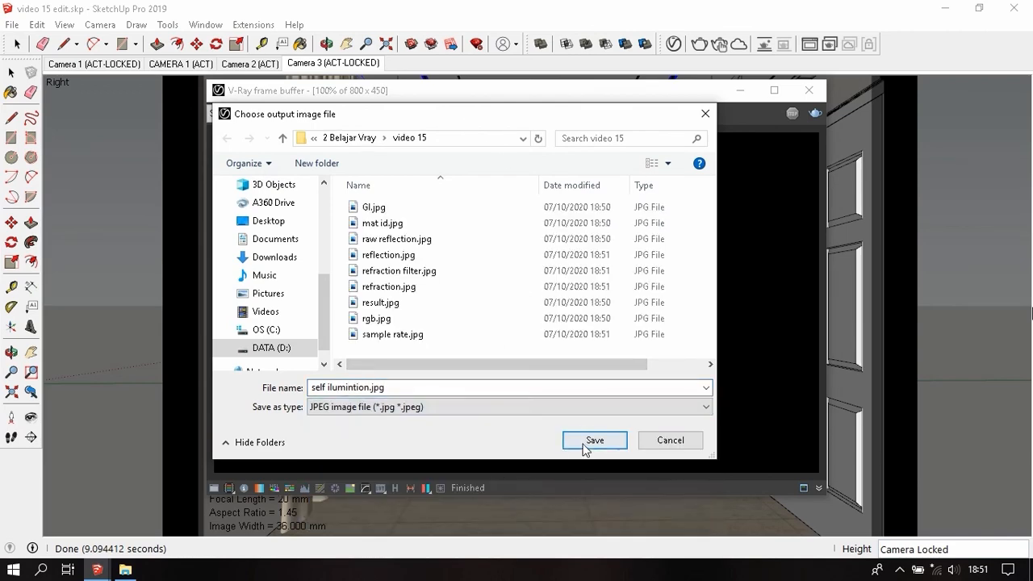
left_click(594, 441)
Step: Save the Specular channel as a JPEG named specular in the video 15 folder
left_click(258, 113)
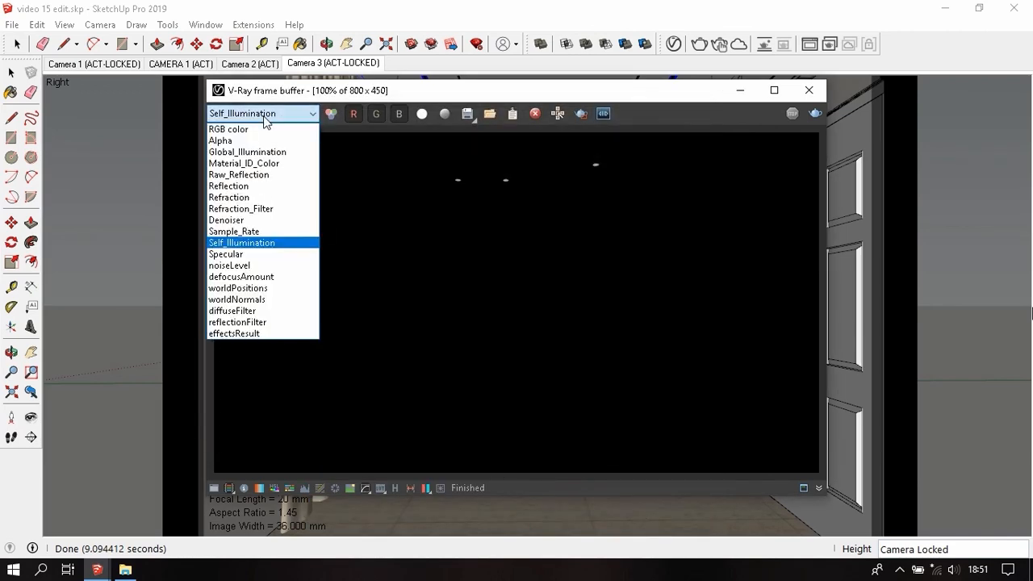
left_click(281, 255)
left_click(473, 118)
type("sp")
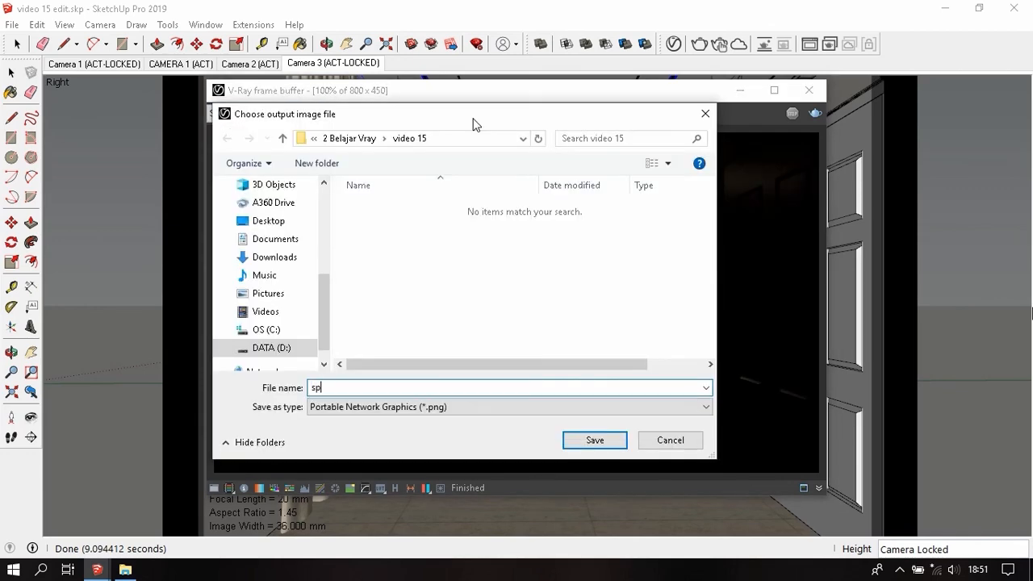
type("ecular")
left_click(413, 408)
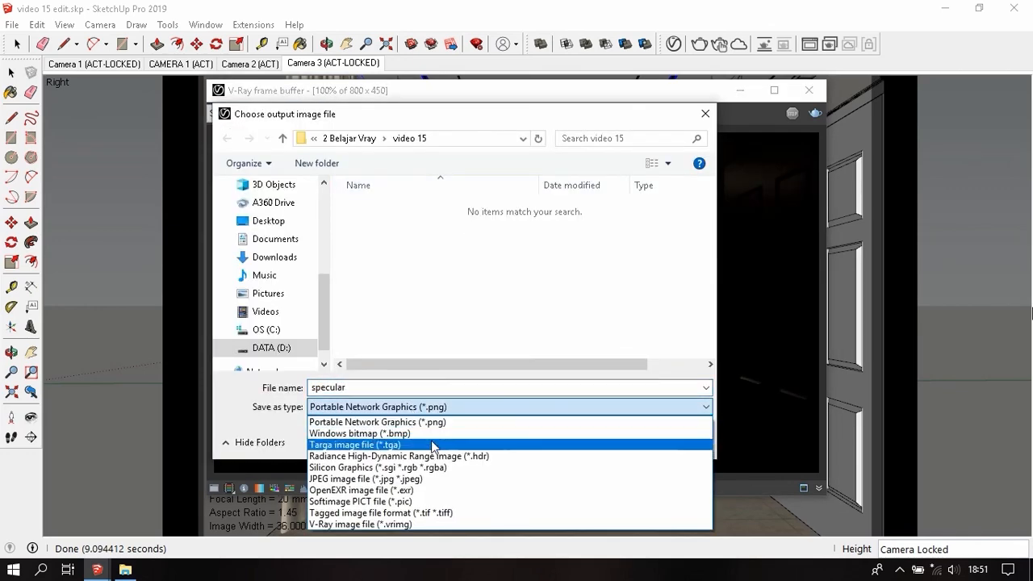
left_click(442, 479)
left_click(595, 440)
Step: Display the effectsResult channel of the render in the frame buffer
left_click(290, 114)
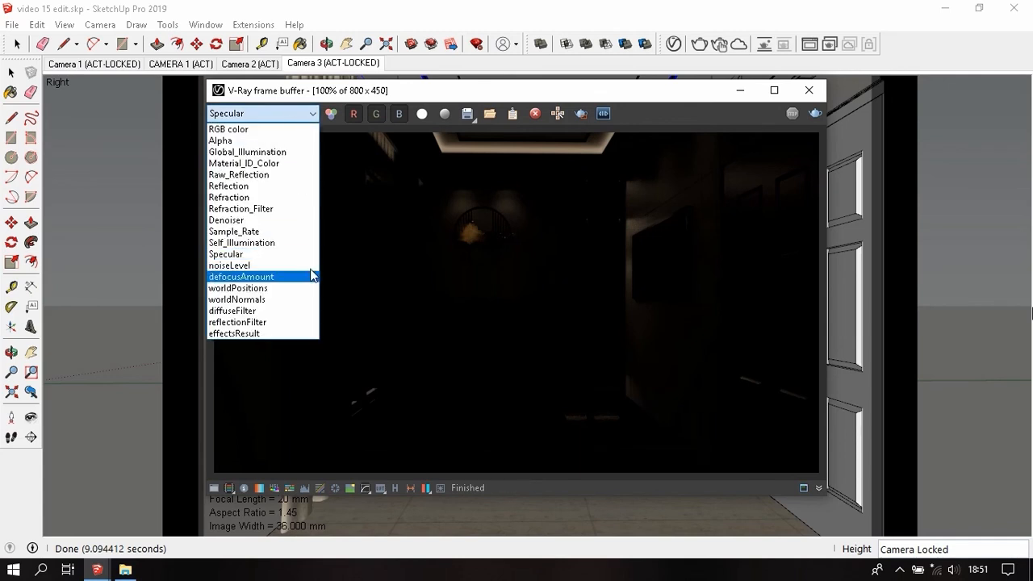
left_click(242, 334)
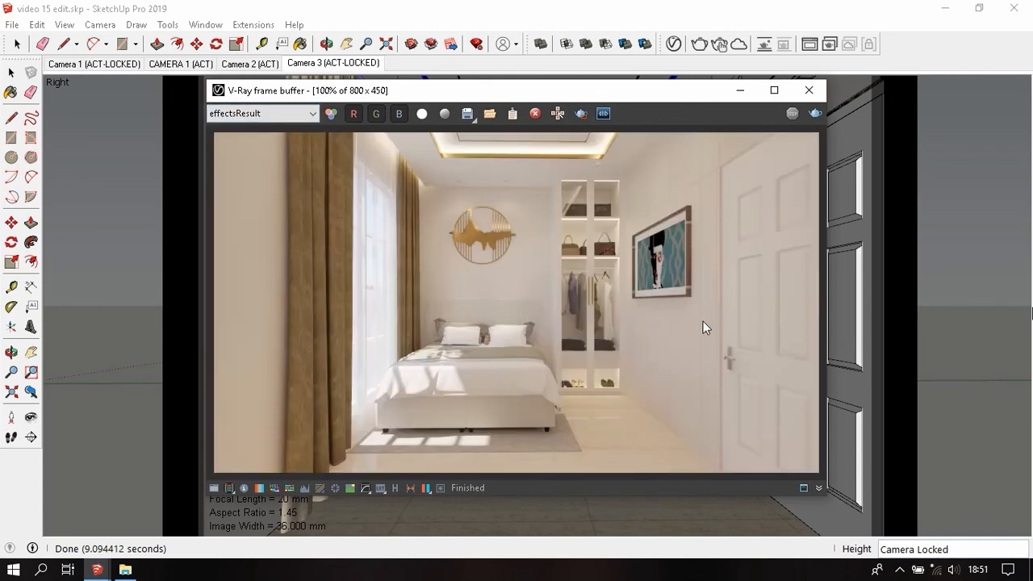